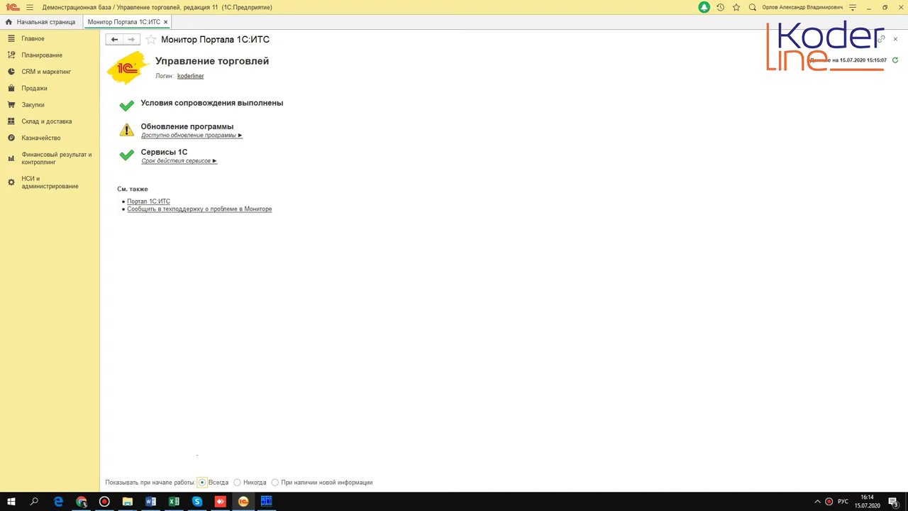
# Open the duplicate search and removal tool (Поиск и удаление дублей) from the data correction section of the maintenance settings.
pyautogui.click(42, 181)
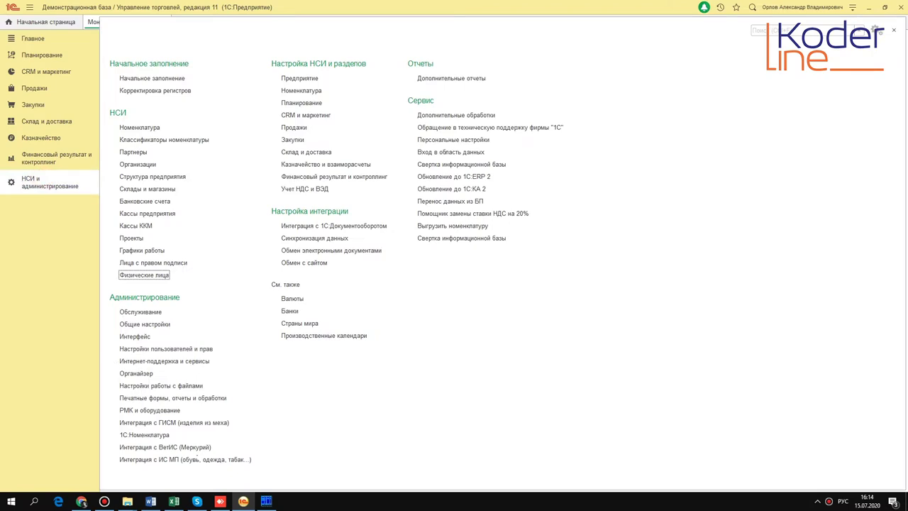
pyautogui.click(141, 312)
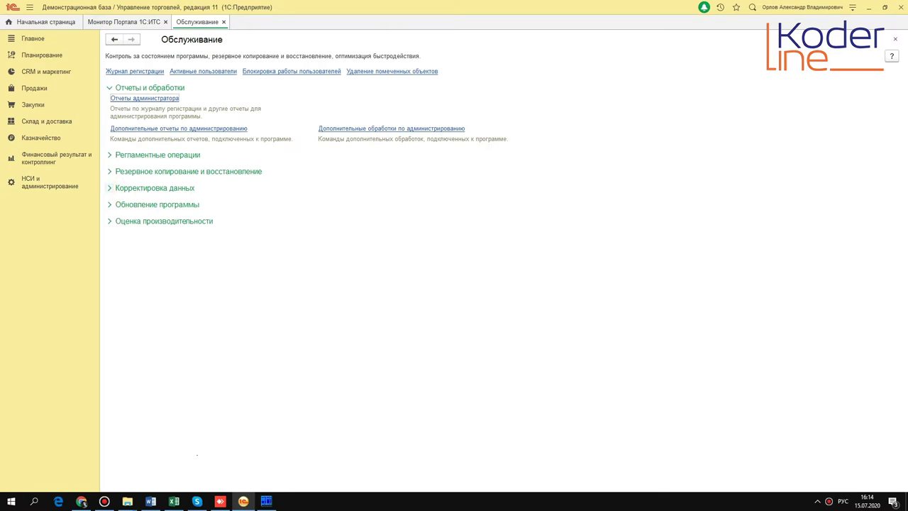
pyautogui.click(109, 188)
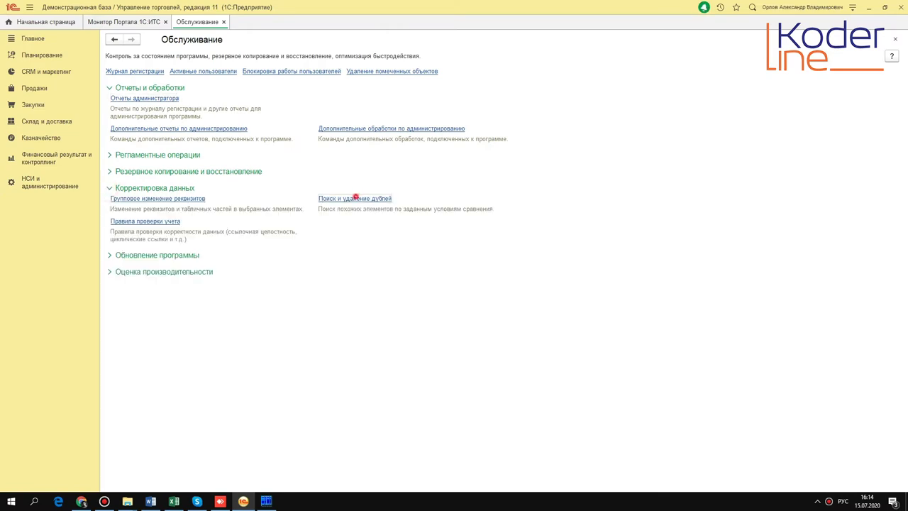
pyautogui.click(356, 199)
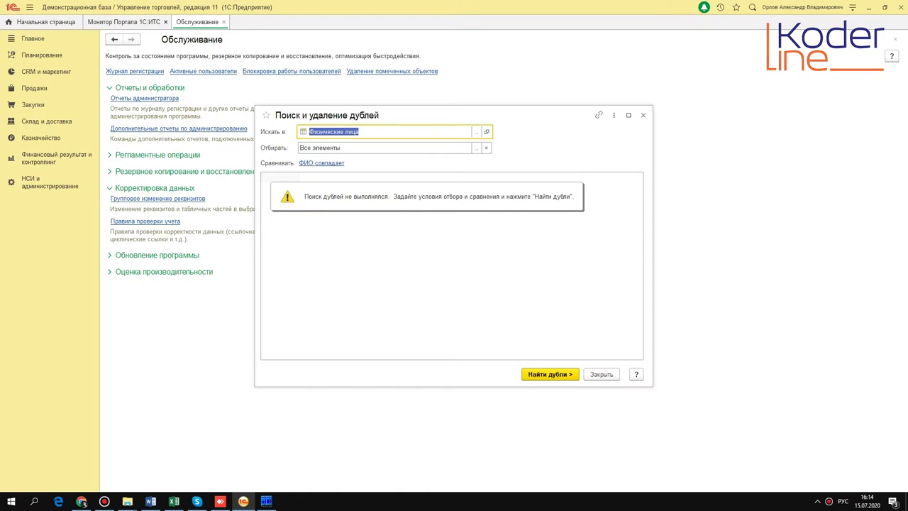
# Examine the available duplicate search areas and the filter rules for Физические лица, leaving both without changes.
pyautogui.press('F4')
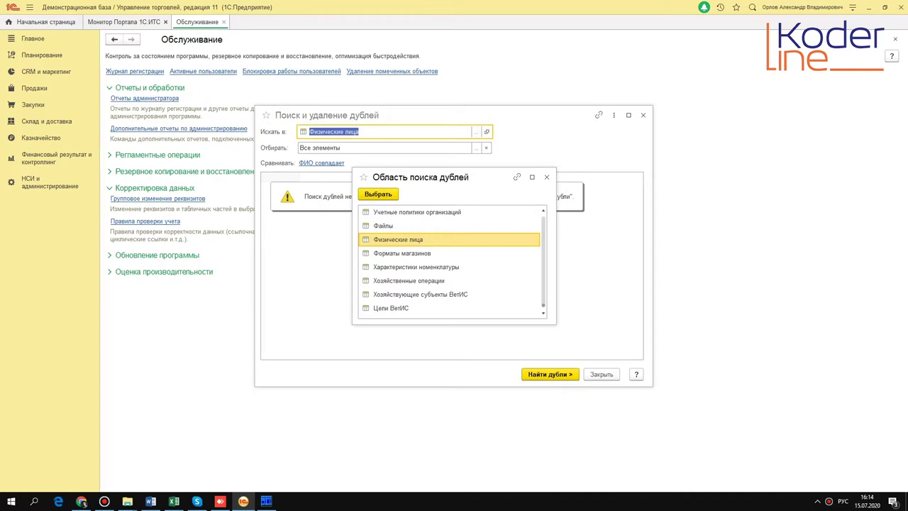
pyautogui.click(546, 177)
pyautogui.click(479, 131)
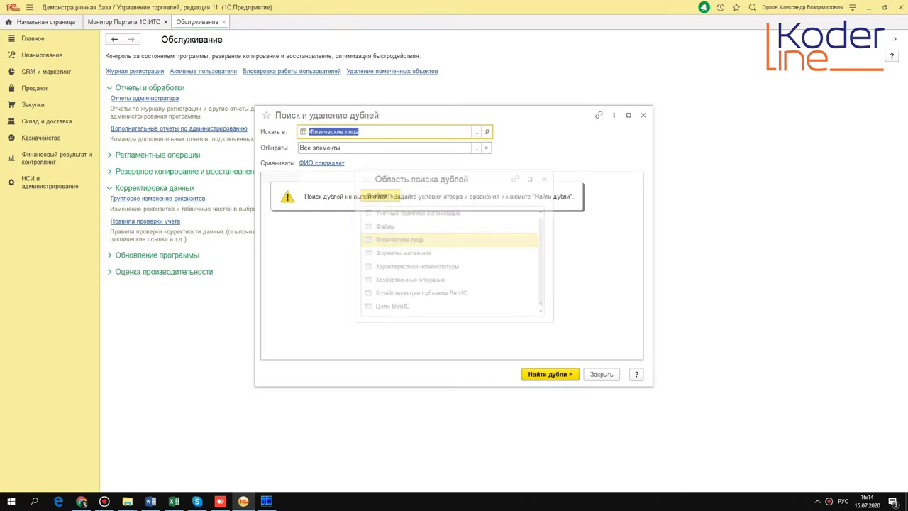
pyautogui.click(542, 303)
pyautogui.scroll(10, 542, 303)
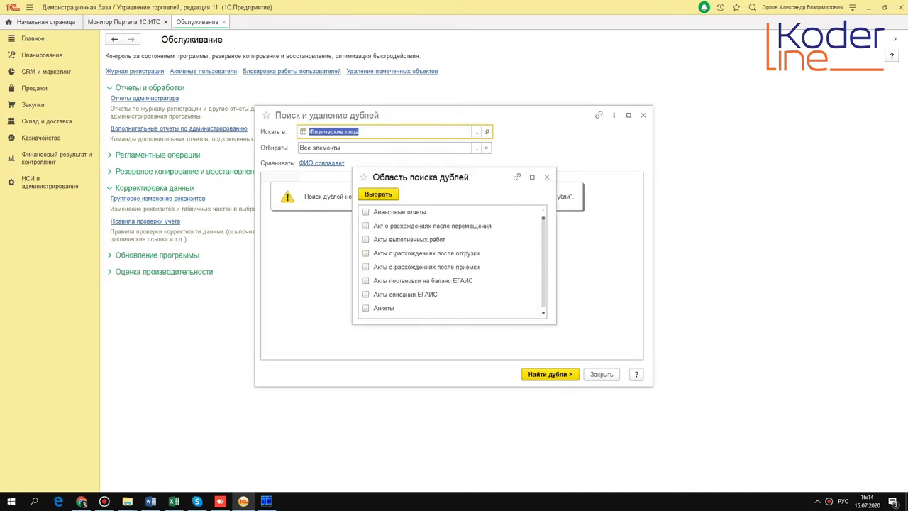
pyautogui.scroll(-10, 454, 260)
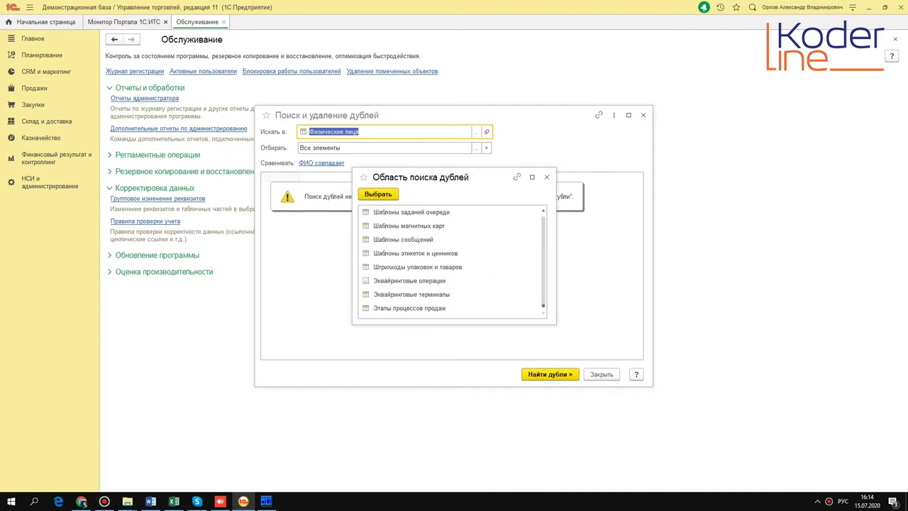
pyautogui.scroll(15, 454, 259)
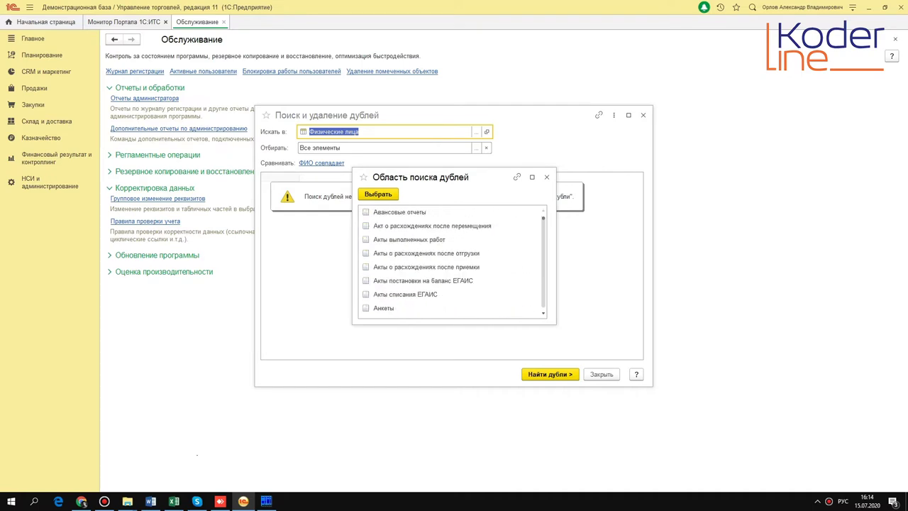
pyautogui.scroll(-15, 455, 260)
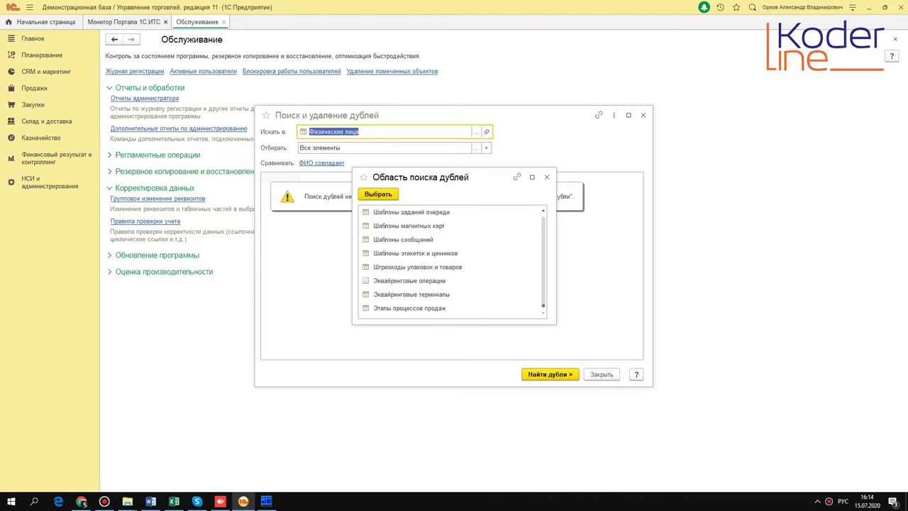
pyautogui.click(547, 177)
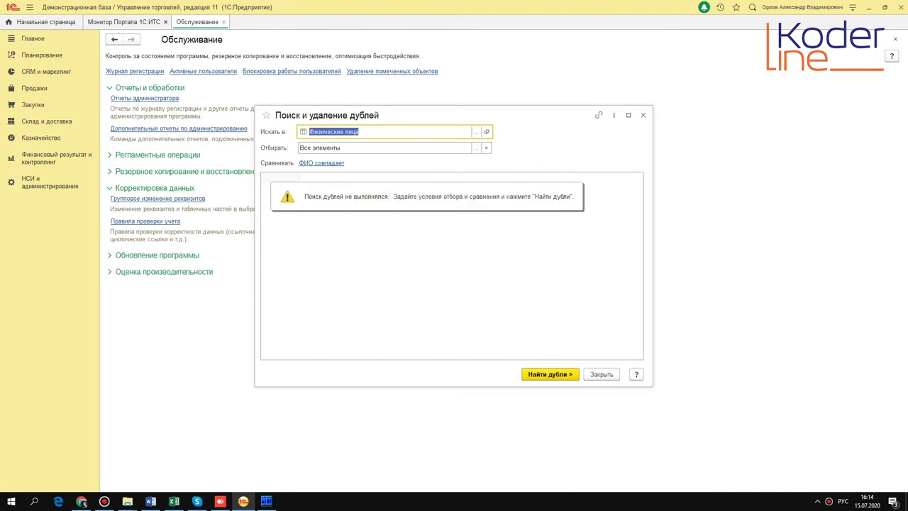
pyautogui.click(334, 147)
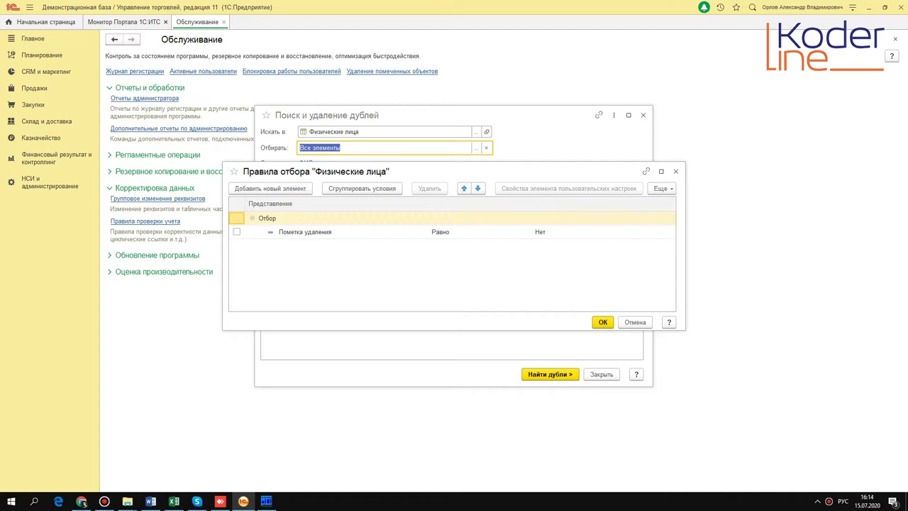
pyautogui.press('Escape')
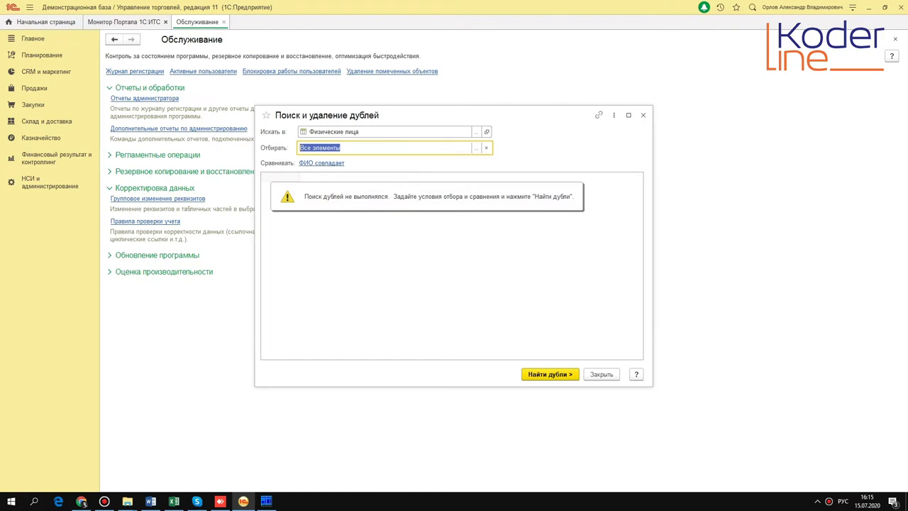
# Set the ФИО comparison rule to "Совпадает по похожим словам" and search Физические лица for duplicates.
pyautogui.click(330, 162)
pyautogui.click(489, 298)
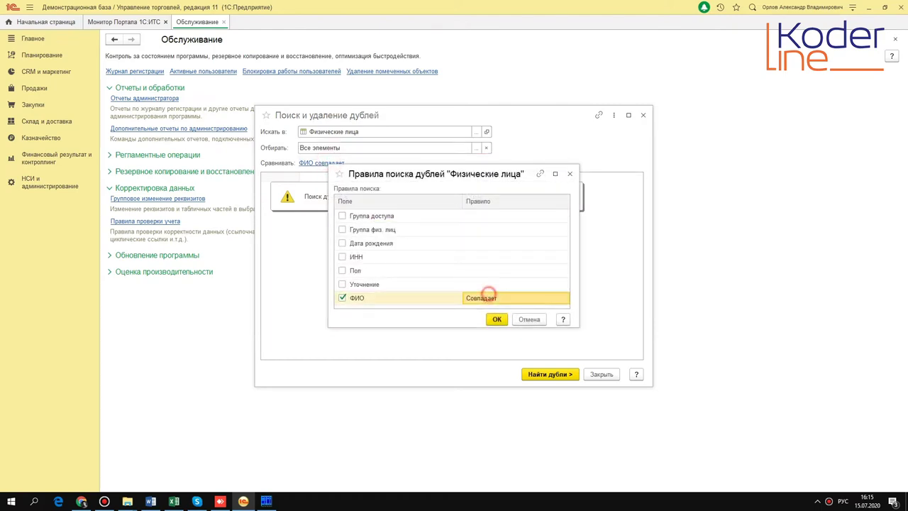
pyautogui.click(496, 312)
pyautogui.click(496, 319)
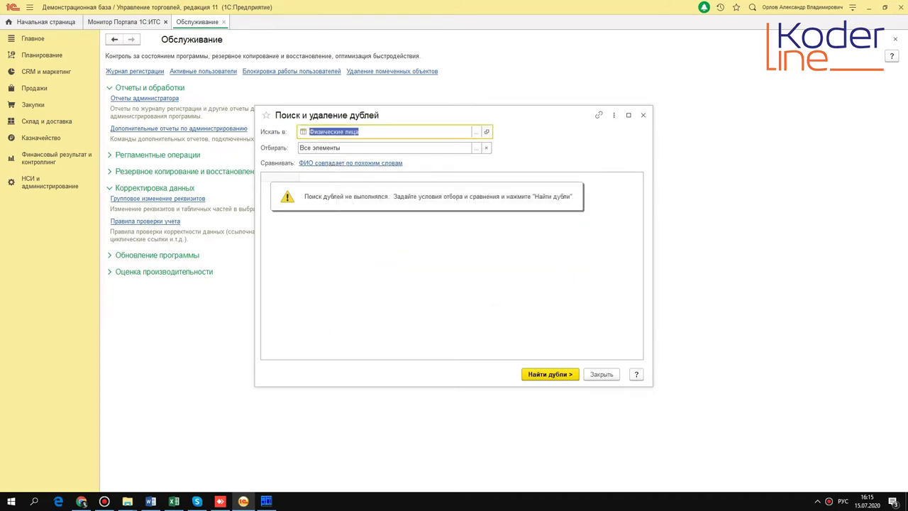
pyautogui.click(558, 374)
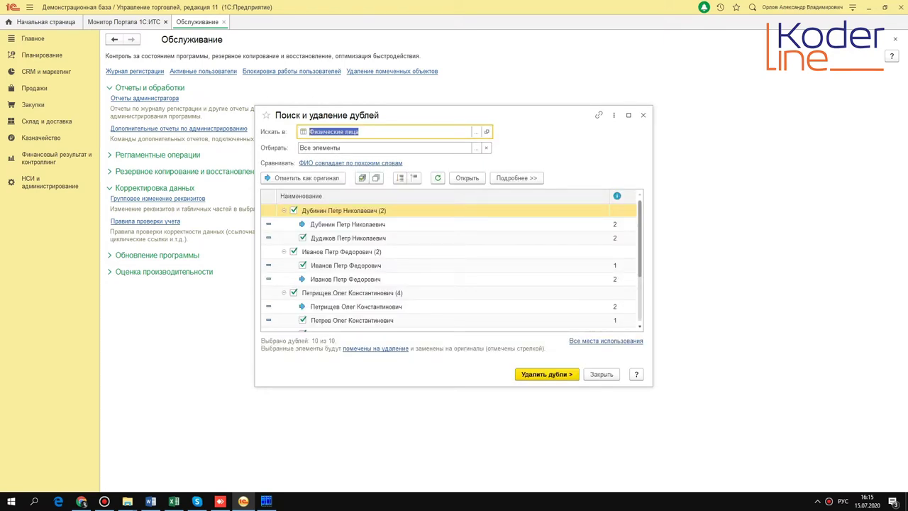
# Maximize the duplicate search window and examine the found groups, comparing the proposed originals, checked duplicates and their usage counts.
pyautogui.click(628, 115)
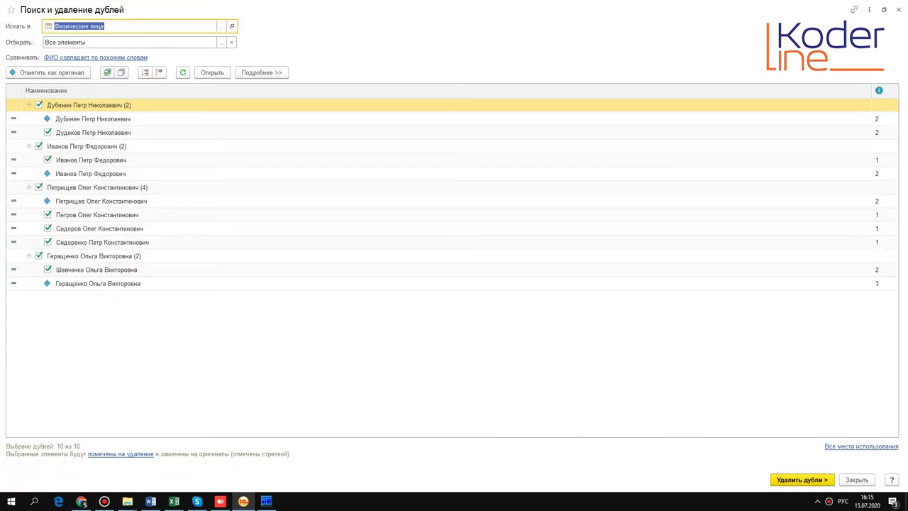
pyautogui.click(89, 118)
pyautogui.click(89, 106)
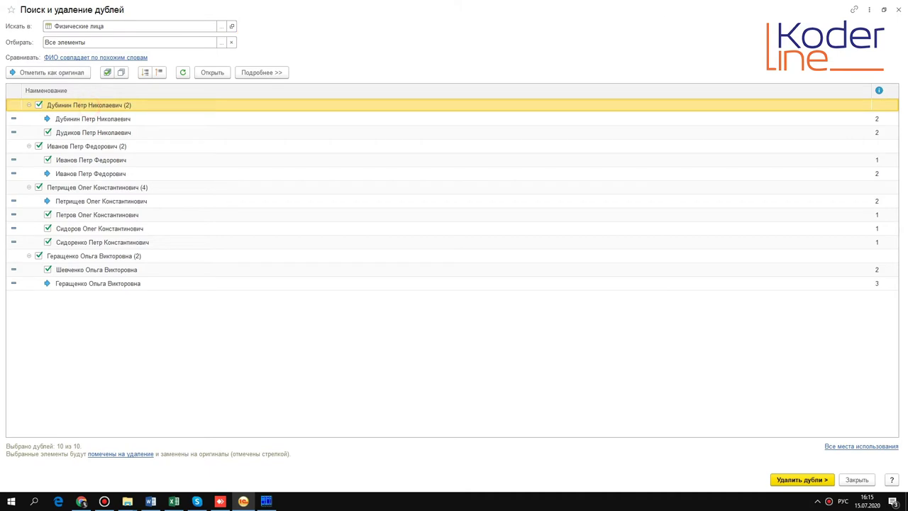
pyautogui.click(92, 119)
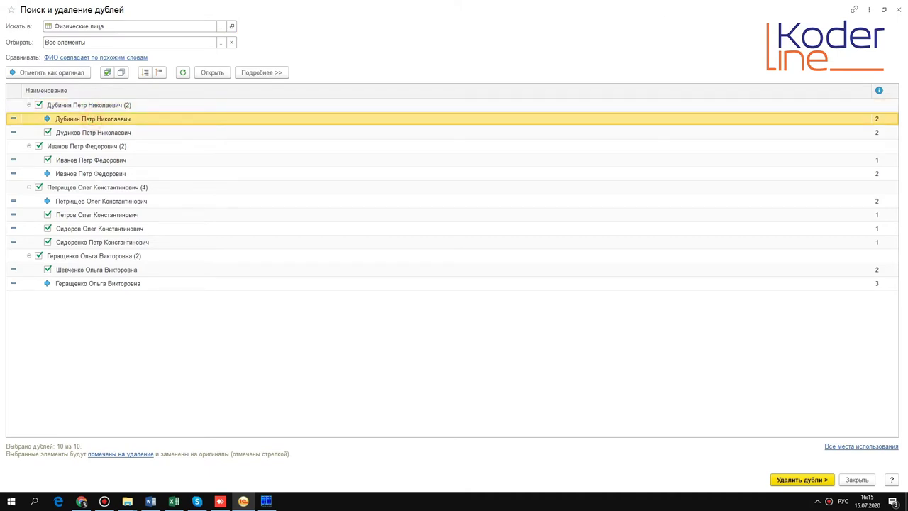
pyautogui.click(83, 133)
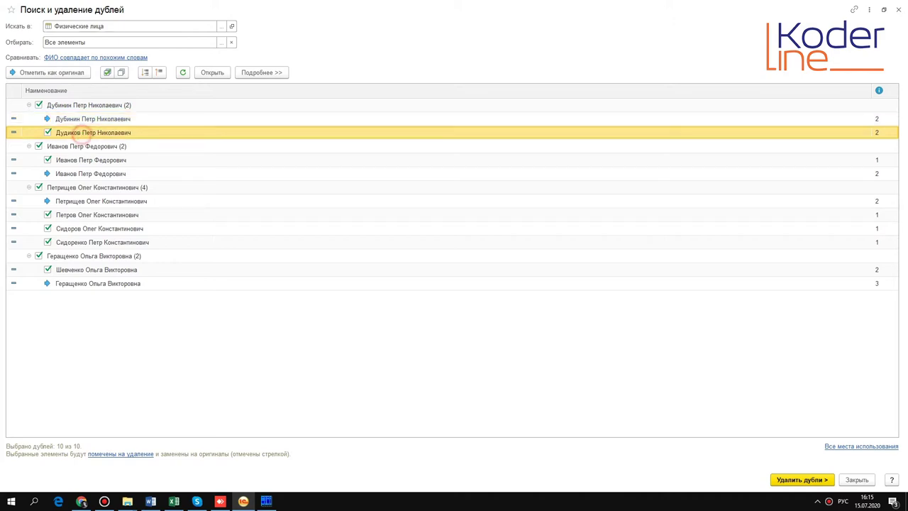
pyautogui.click(76, 146)
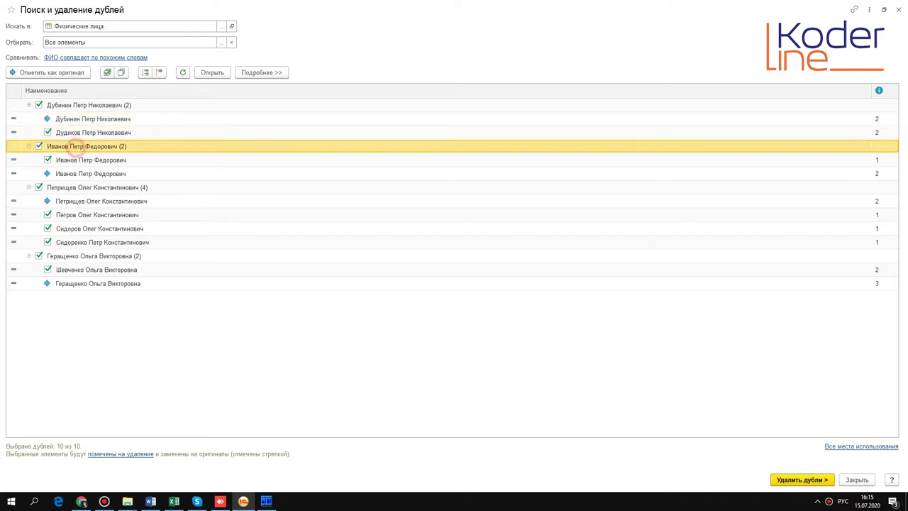
pyautogui.click(82, 160)
pyautogui.click(85, 173)
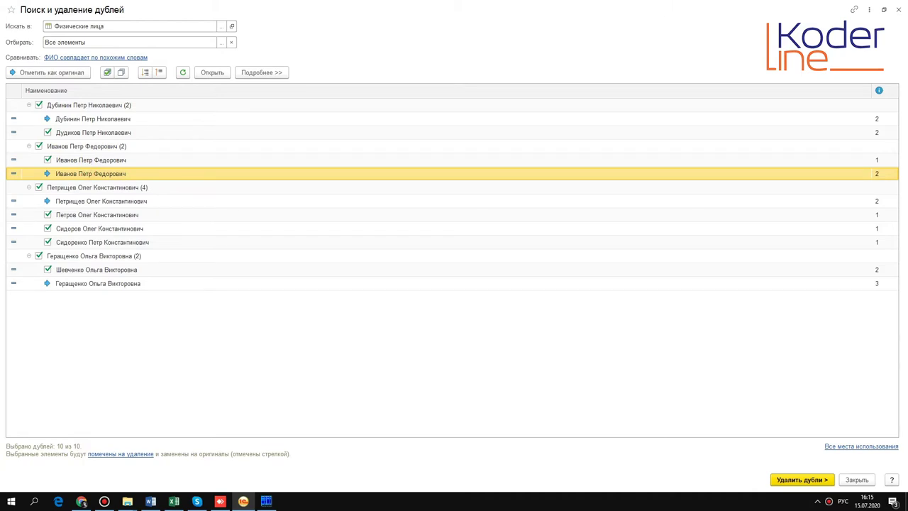
pyautogui.click(81, 187)
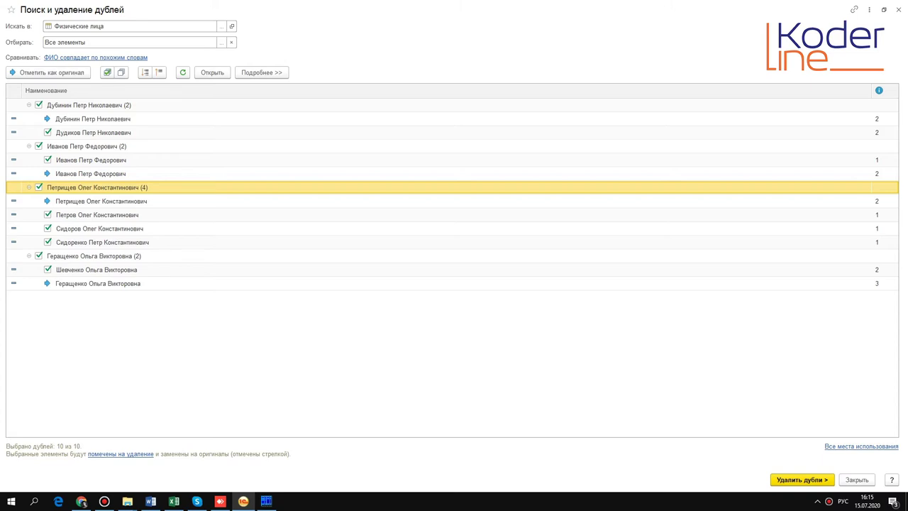
pyautogui.click(71, 118)
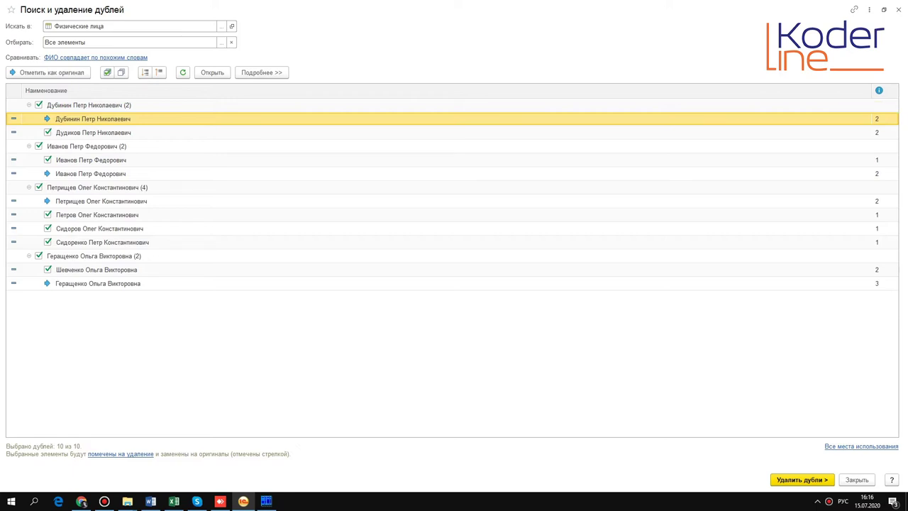
pyautogui.click(95, 283)
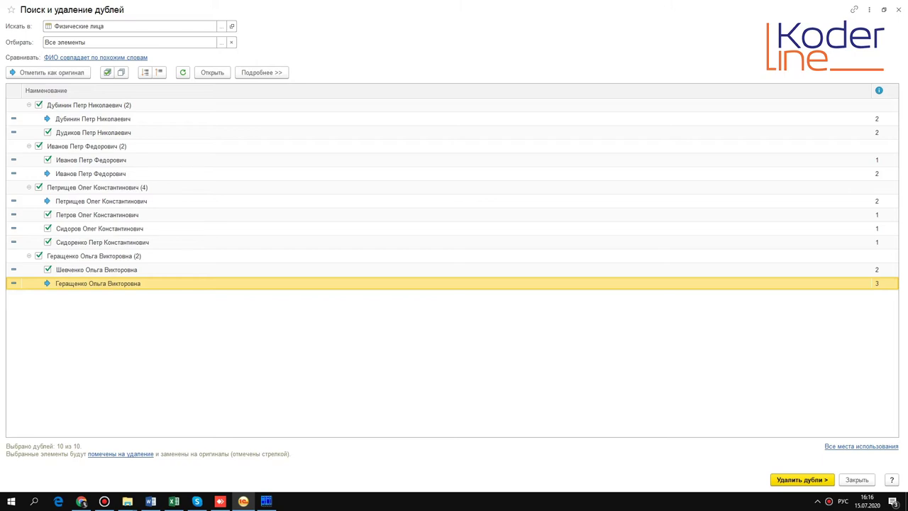
pyautogui.click(97, 171)
pyautogui.click(95, 159)
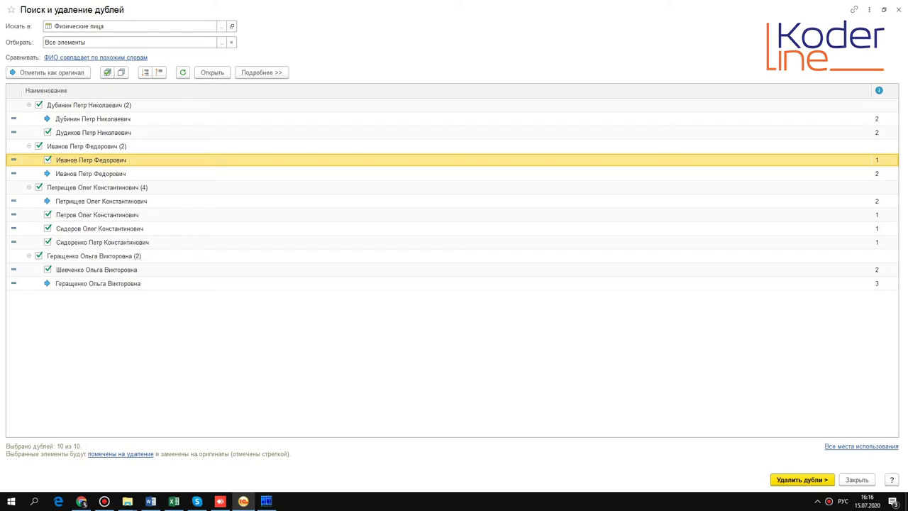
pyautogui.click(79, 174)
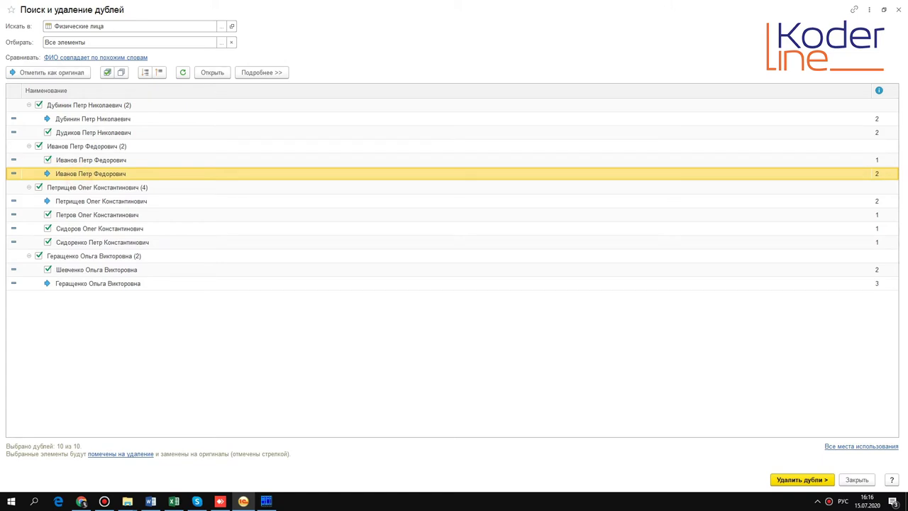
# Switch the original between the two identically named records in the second group, finishing with the first record marked as original.
pyautogui.click(104, 160)
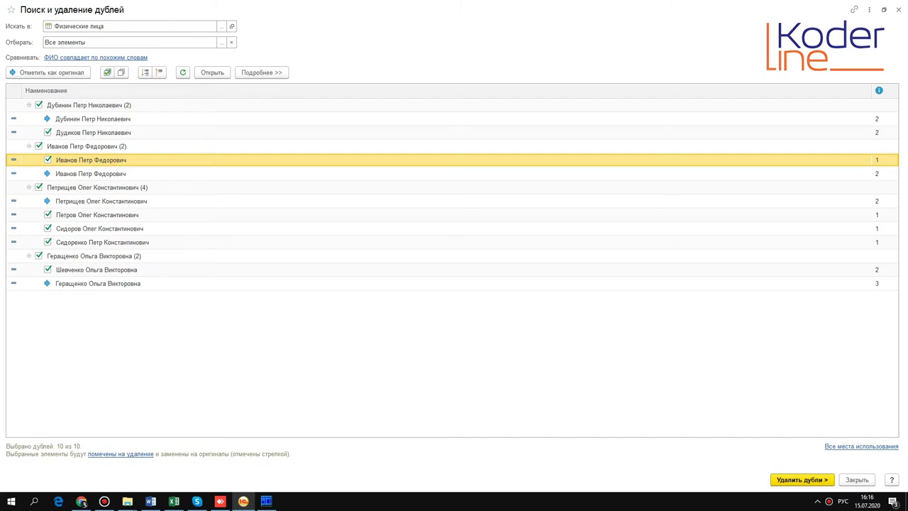
pyautogui.click(70, 72)
pyautogui.click(71, 173)
pyautogui.click(55, 72)
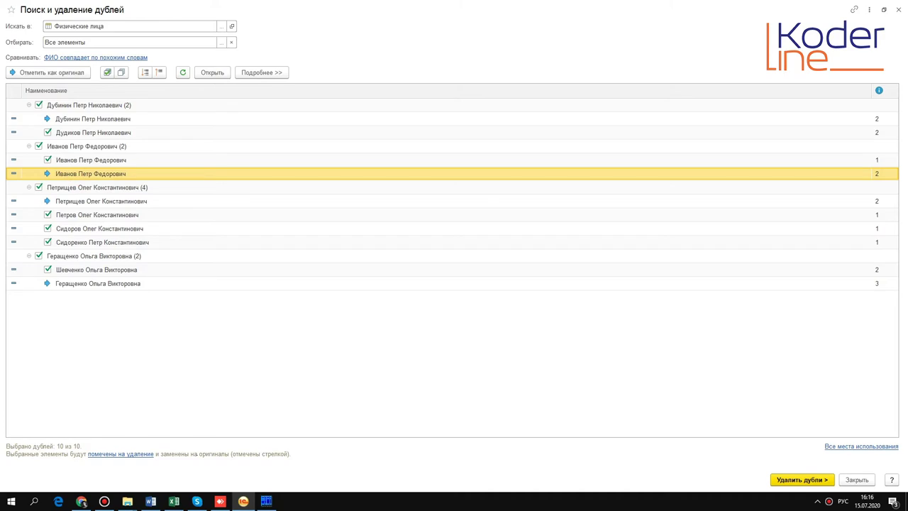
pyautogui.click(78, 163)
pyautogui.click(50, 72)
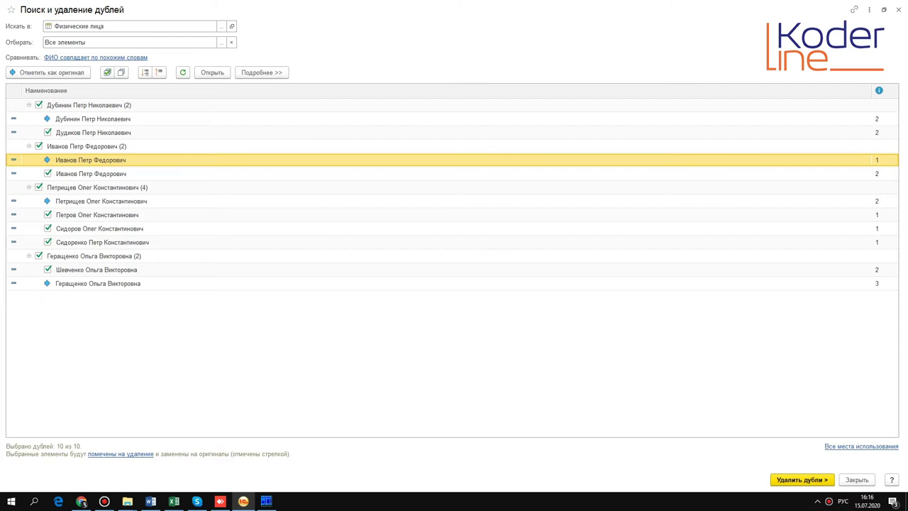
# Set the ФИО comparison rule to "Совпадает" and search Физические лица for duplicates again.
pyautogui.click(85, 57)
pyautogui.click(498, 298)
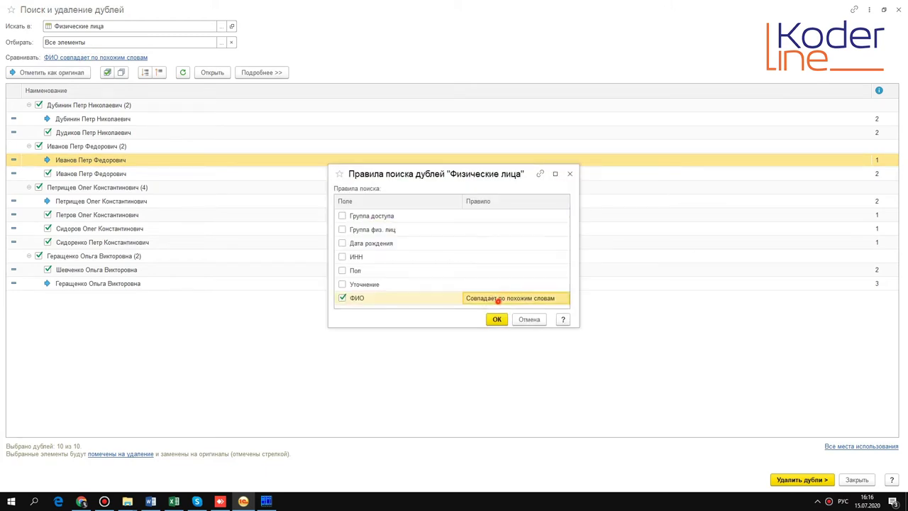
pyautogui.click(515, 298)
pyautogui.click(496, 319)
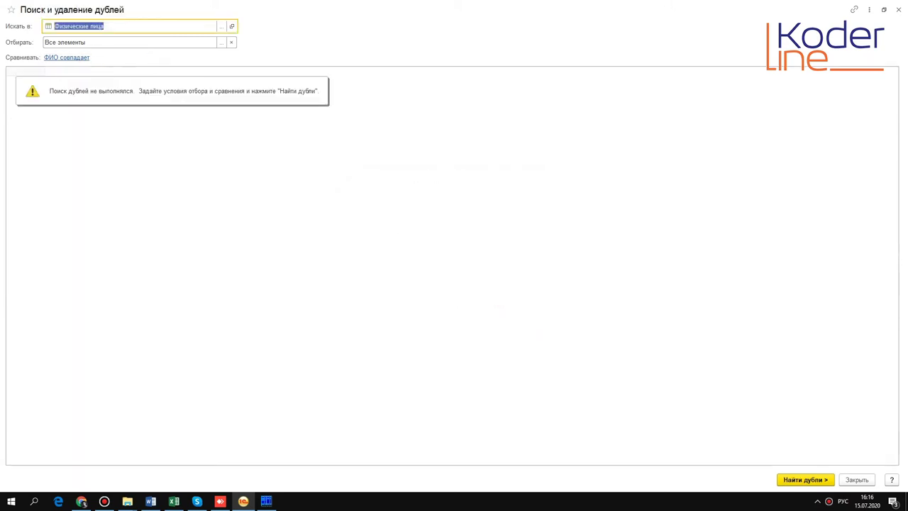
pyautogui.click(805, 479)
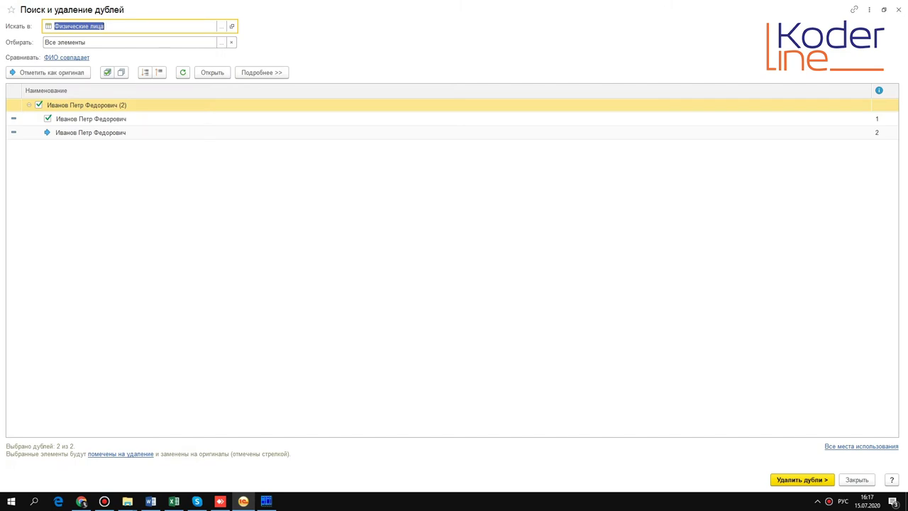
# Restore the duplicate search window to its smaller size and review the two records in the found group.
pyautogui.click(884, 9)
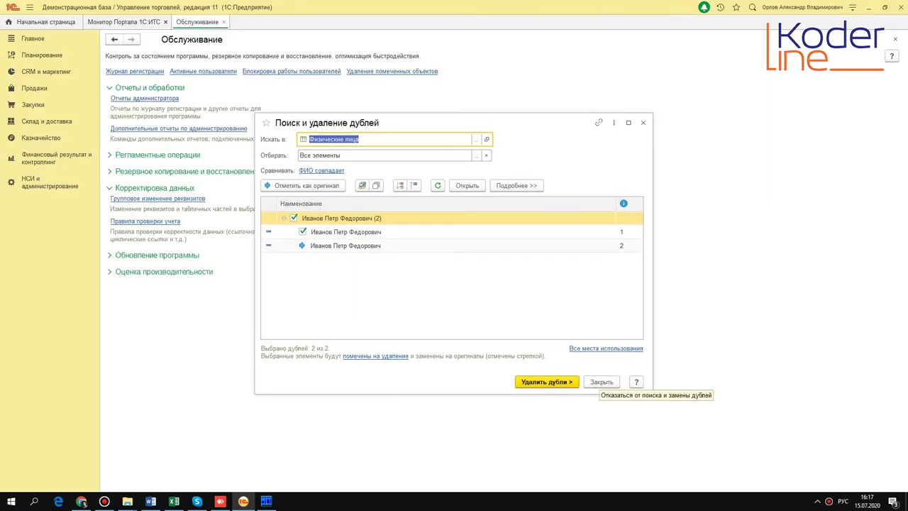
pyautogui.click(371, 245)
pyautogui.click(370, 224)
pyautogui.click(379, 238)
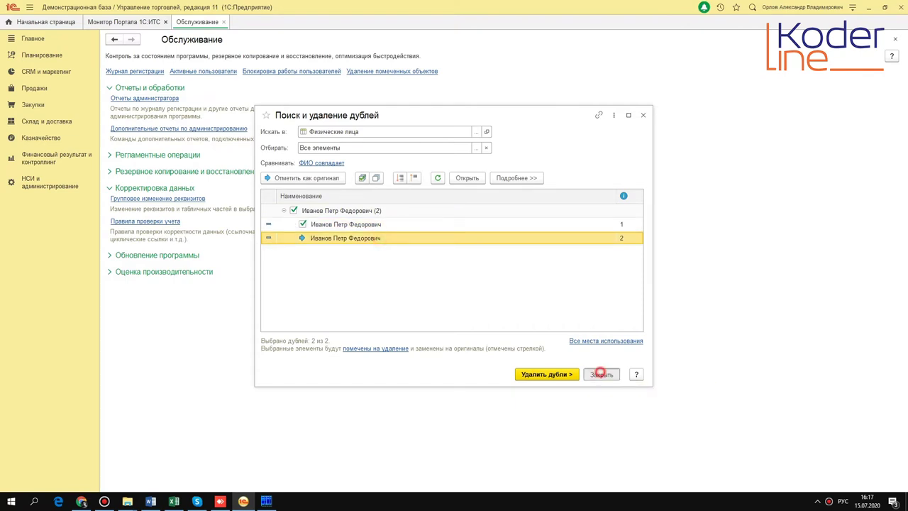
# Close the duplicate search and open the Физические лица list to inspect the two identically named records.
pyautogui.click(601, 374)
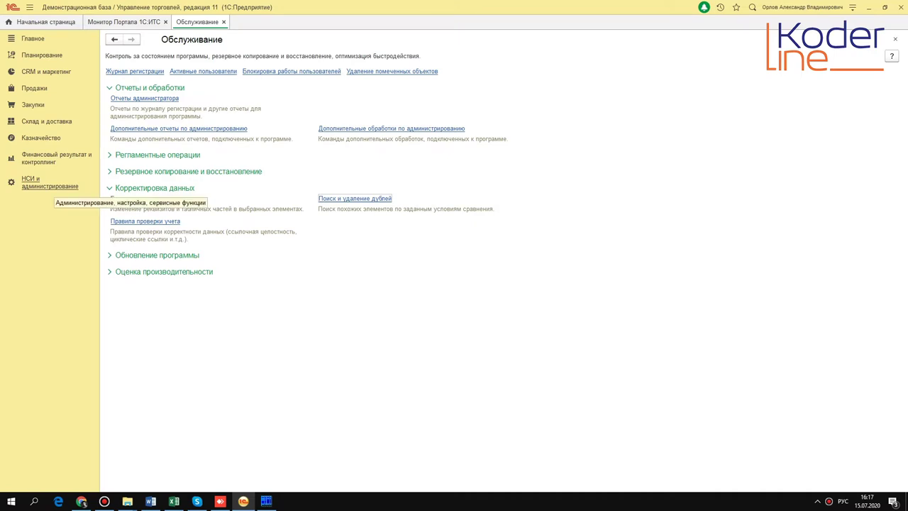
pyautogui.click(57, 185)
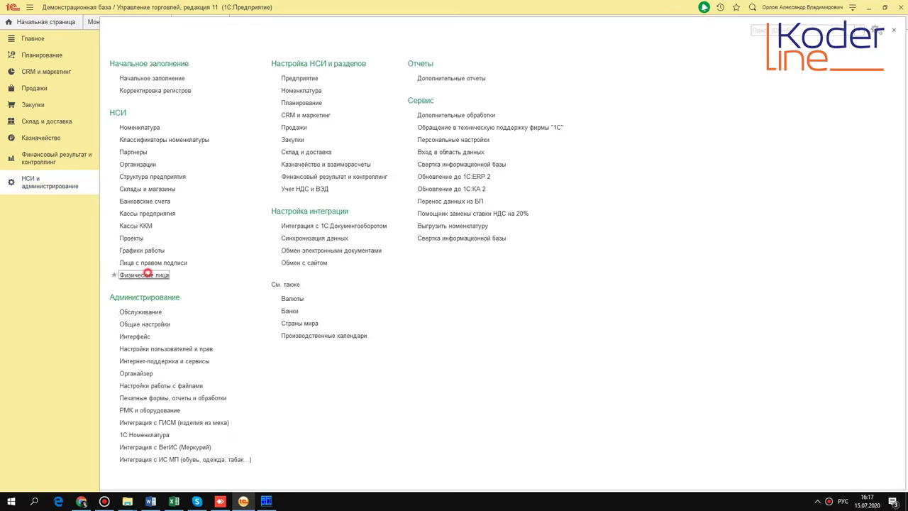
pyautogui.click(145, 274)
pyautogui.click(227, 377)
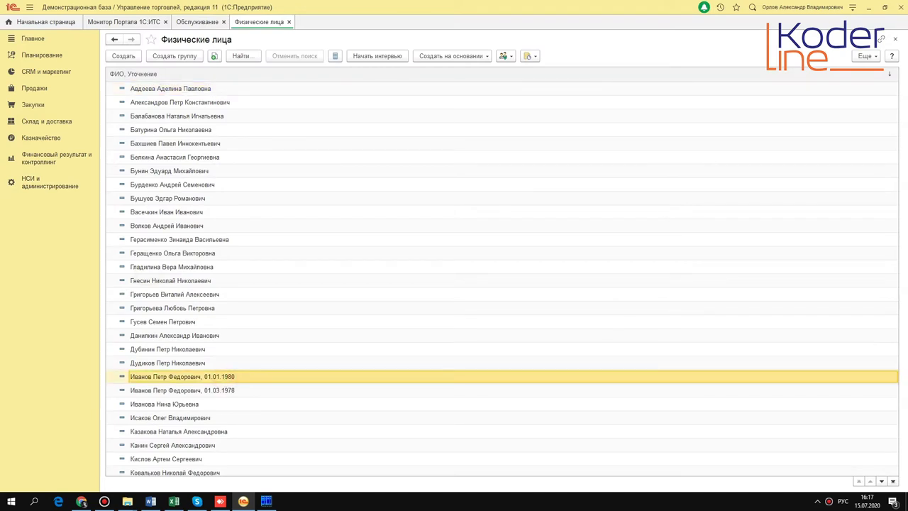
pyautogui.click(182, 390)
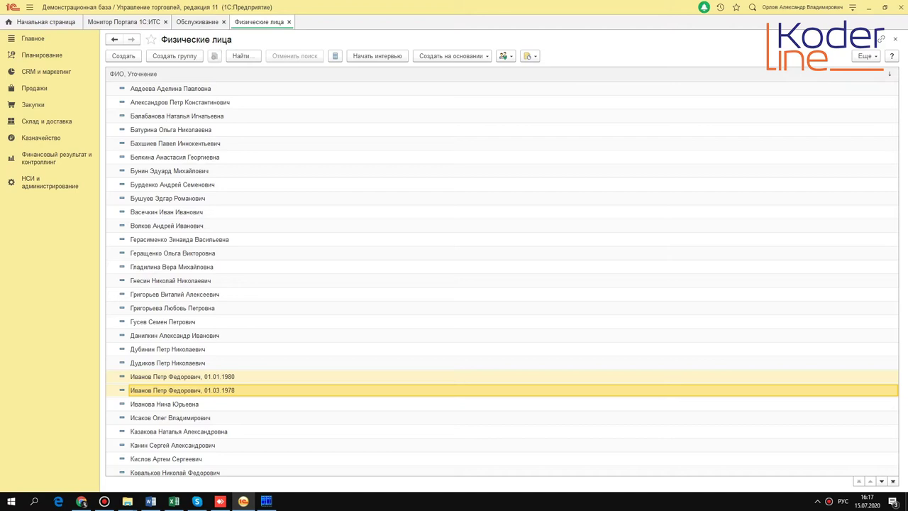
# Clear the Уточнение field of the second identically named record, then save and close it.
pyautogui.click(231, 402)
pyautogui.click(223, 390)
pyautogui.doubleClick(223, 390)
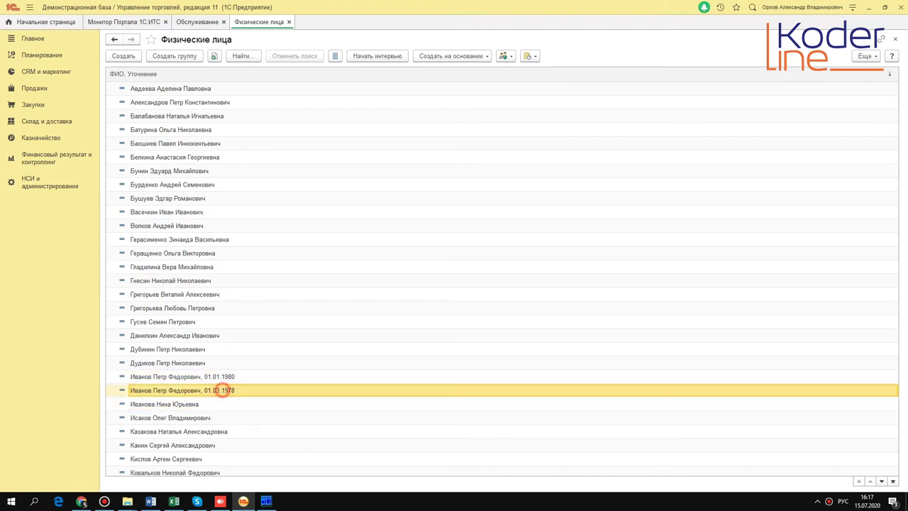
pyautogui.press('Tab')
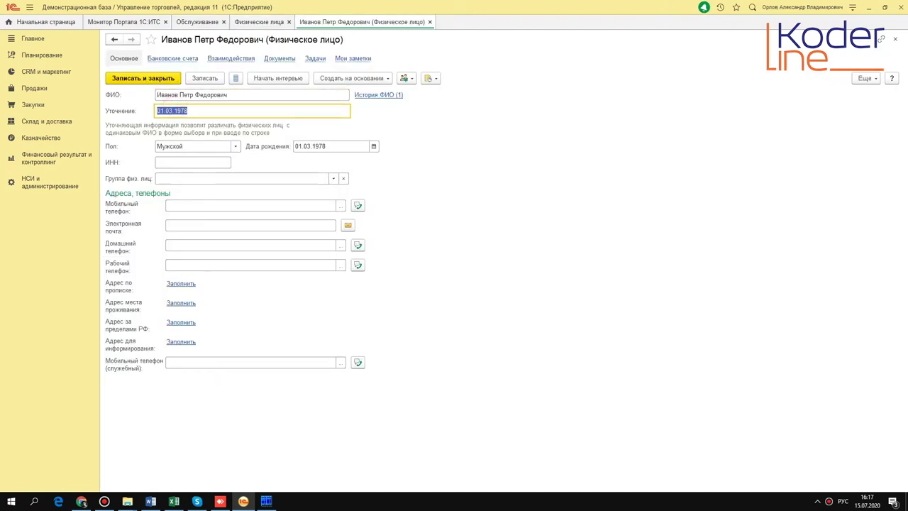
pyautogui.press('BackSpace')
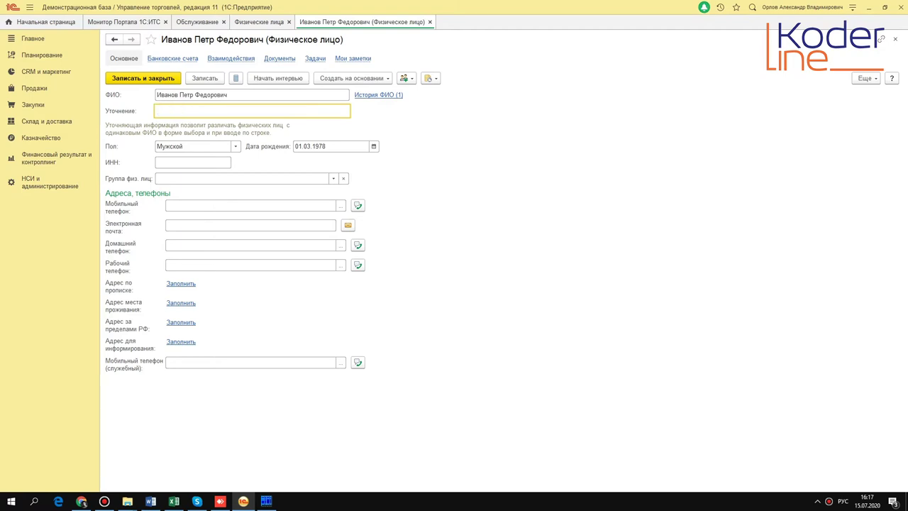
pyautogui.hotkey('ctrl', 'Return')
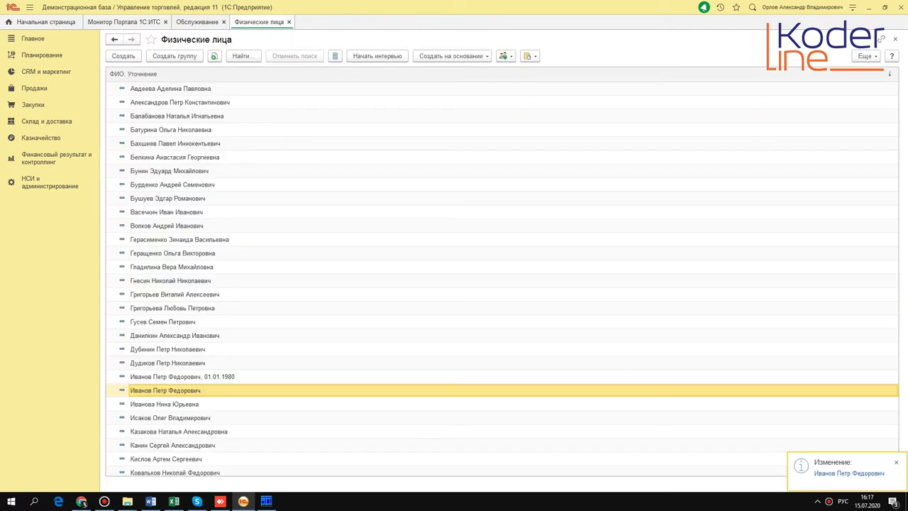
# Try to save the first identically named record with an empty Уточнение field, and dismiss the resulting messages.
pyautogui.doubleClick(212, 376)
pyautogui.doubleClick(178, 112)
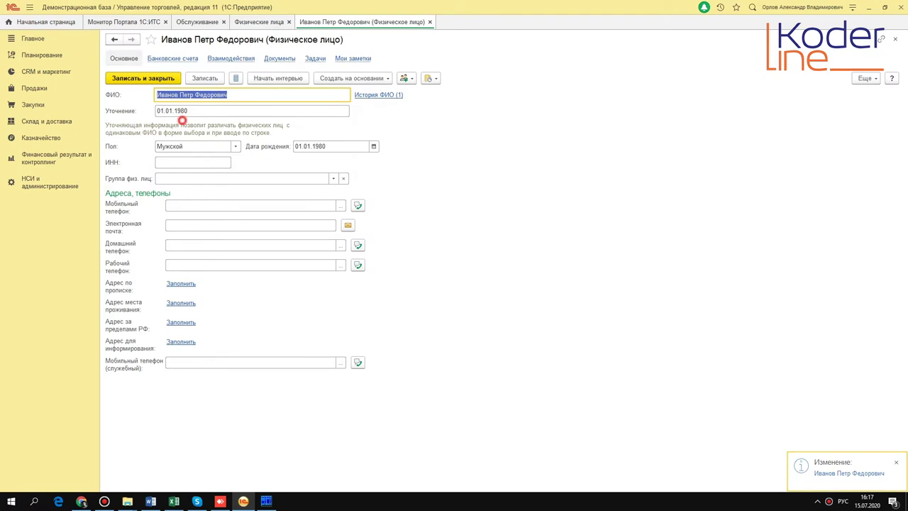
pyautogui.press('BackSpace')
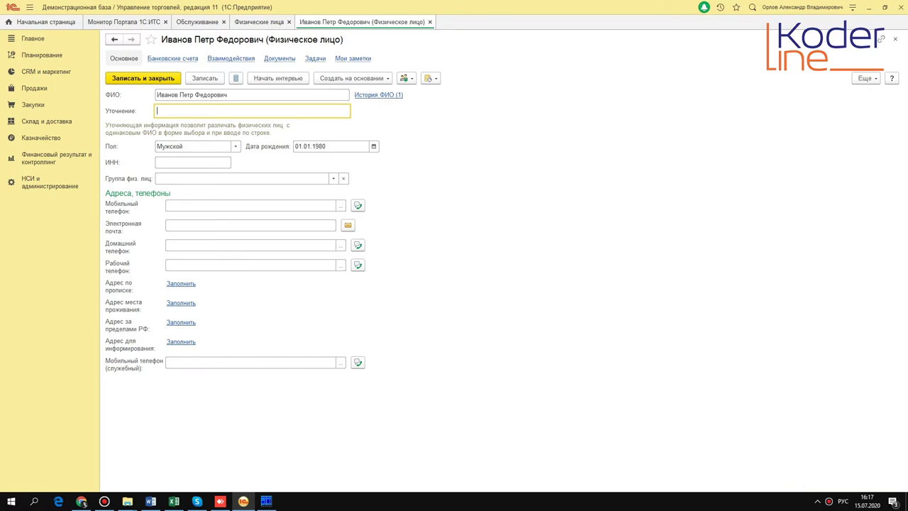
pyautogui.click(204, 78)
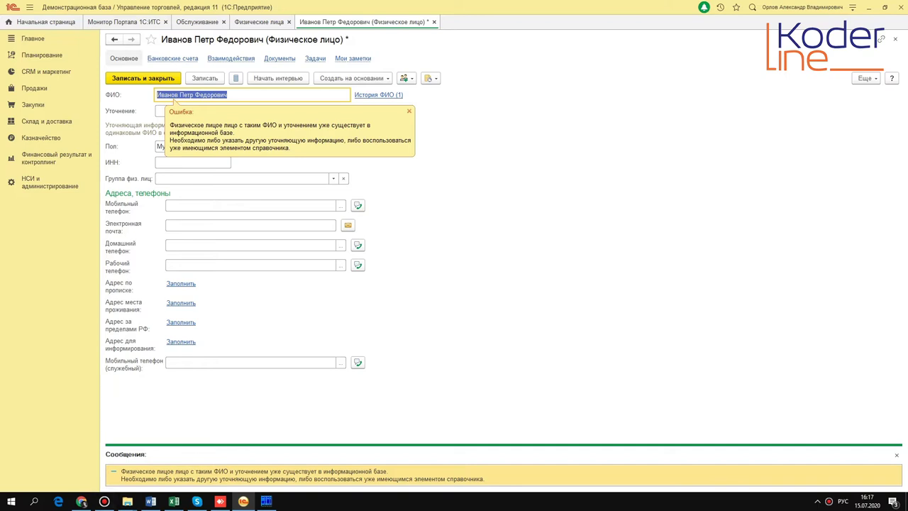
pyautogui.click(897, 455)
pyautogui.click(409, 111)
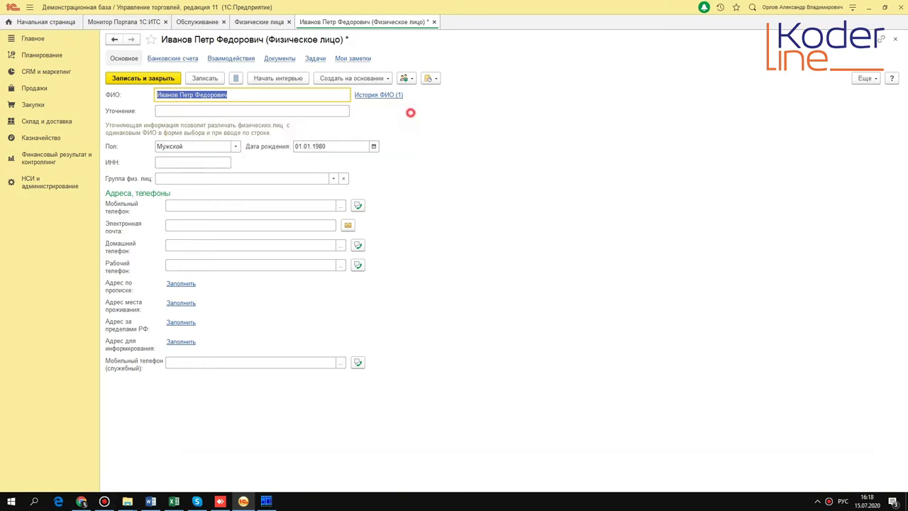
# Copy the first record's Дата рождения into its Уточнение field, then save and close the record.
pyautogui.rightClick(312, 146)
pyautogui.hotkey('ctrl', 'c')
pyautogui.click(358, 198)
pyautogui.click(201, 112)
pyautogui.hotkey('ctrl', 'v')
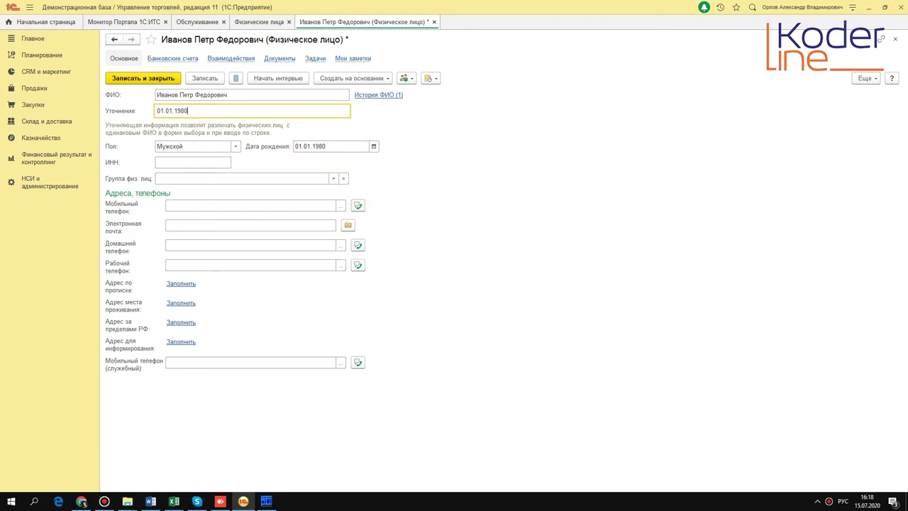
pyautogui.hotkey('ctrl', 'Return')
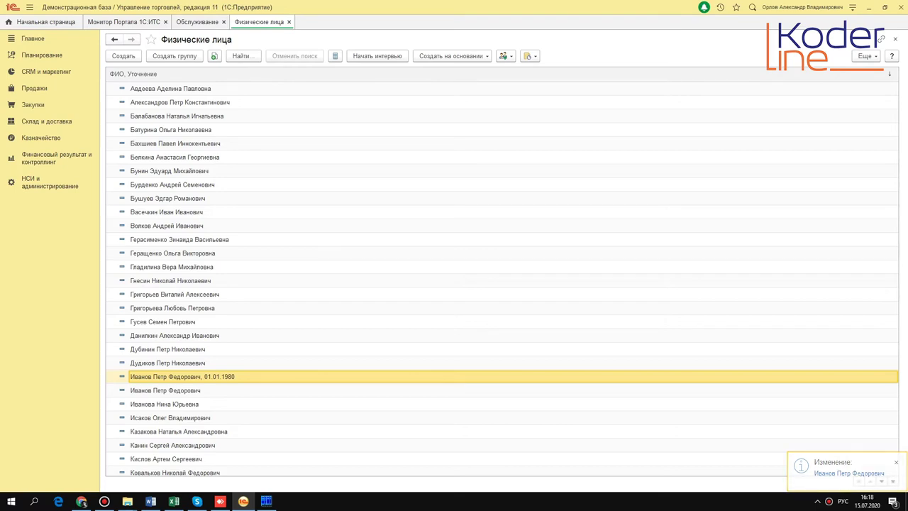
# Fill the second identically named record's Уточнение field with its copied Дата рождения, then save and close the record.
pyautogui.click(190, 391)
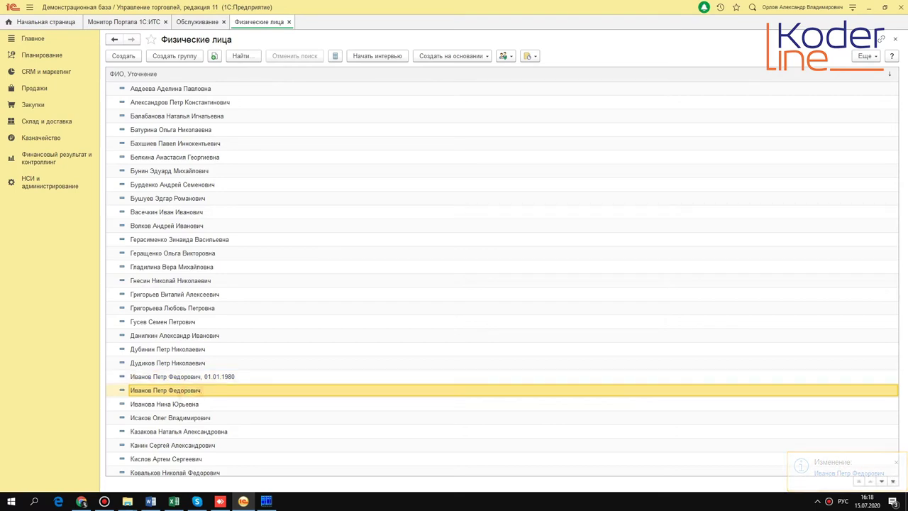
pyautogui.click(206, 388)
pyautogui.click(205, 388)
pyautogui.click(329, 145)
pyautogui.hotkey('ctrl', 'c')
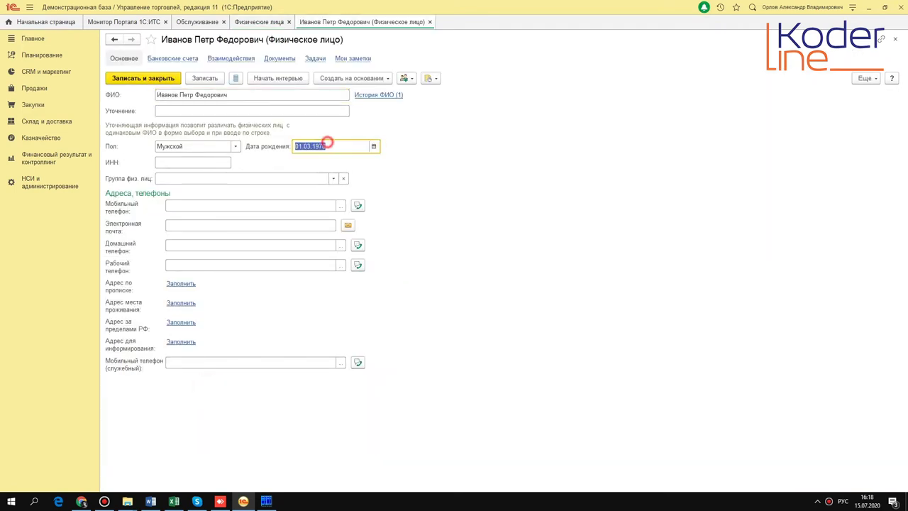
pyautogui.click(377, 194)
pyautogui.click(214, 110)
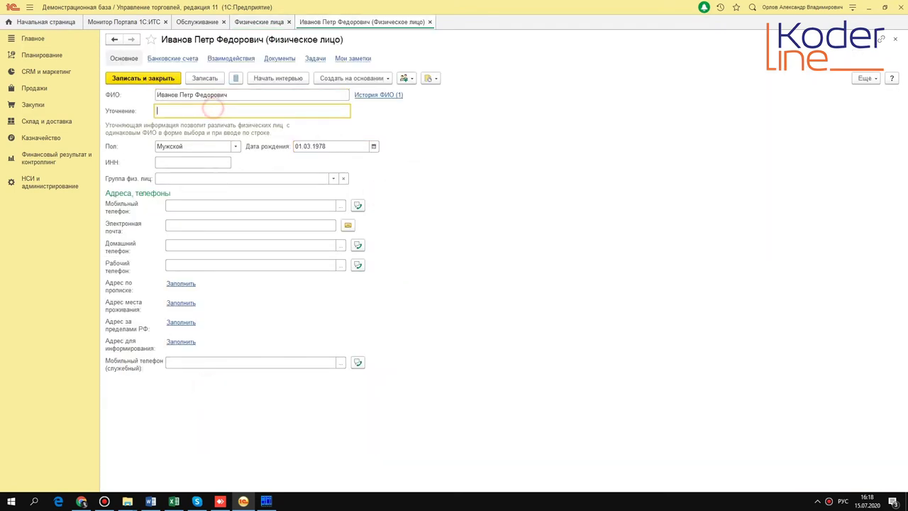
pyautogui.hotkey('ctrl', 'v')
pyautogui.hotkey('ctrl', 'Return')
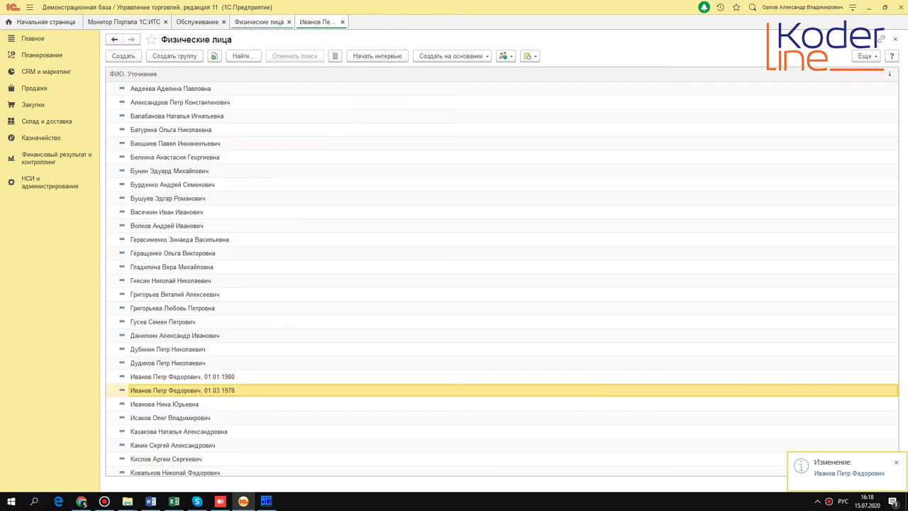
# Compare the two identically named records and their Уточнение values in the Физические лица list.
pyautogui.click(159, 377)
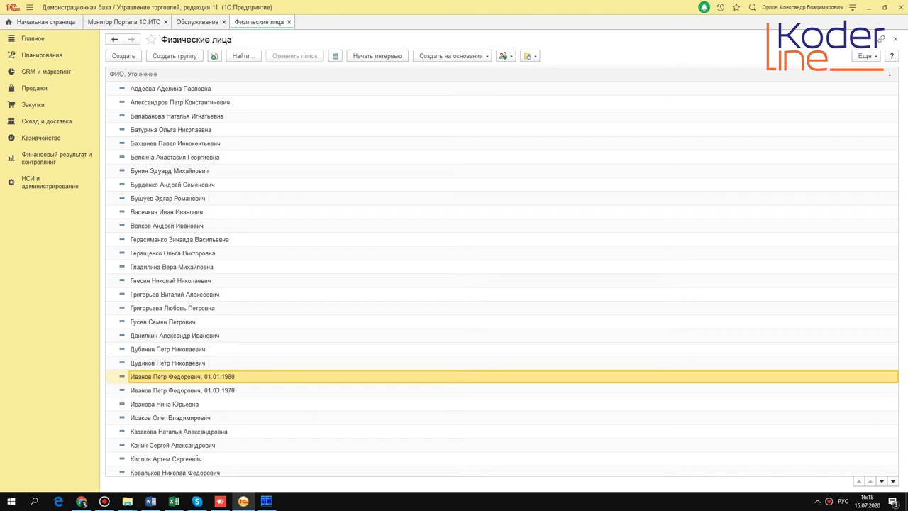
pyautogui.click(213, 390)
pyautogui.click(216, 376)
pyautogui.click(39, 183)
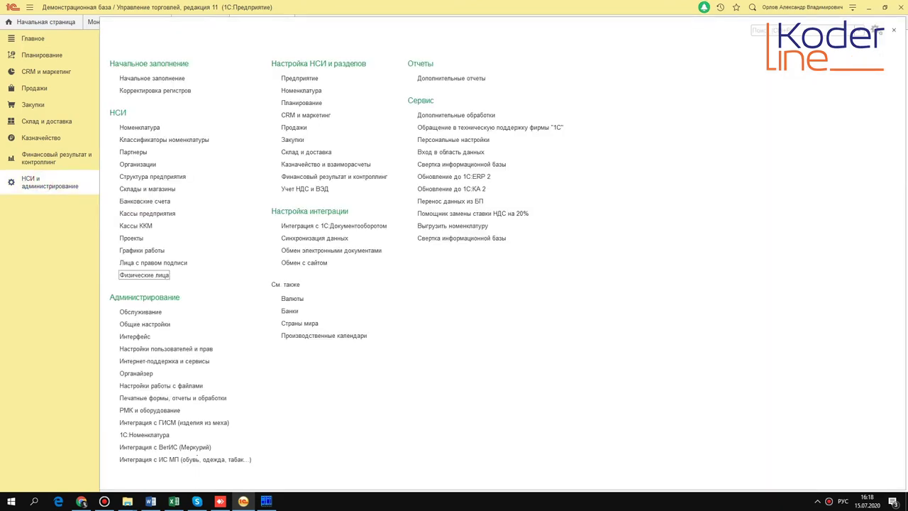
pyautogui.click(149, 277)
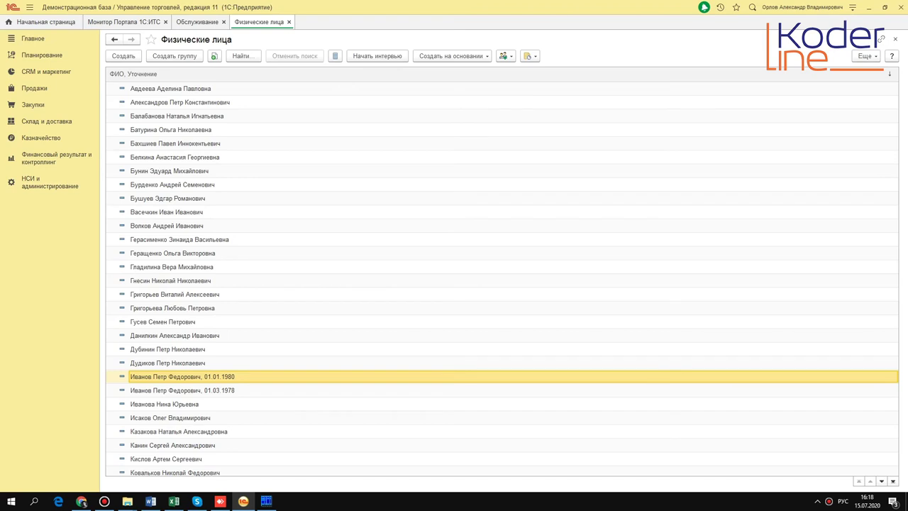
# Reopen Поиск и удаление дублей from Обслуживание and search Физические лица for duplicates with matching ФИО.
pyautogui.click(44, 186)
pyautogui.click(149, 314)
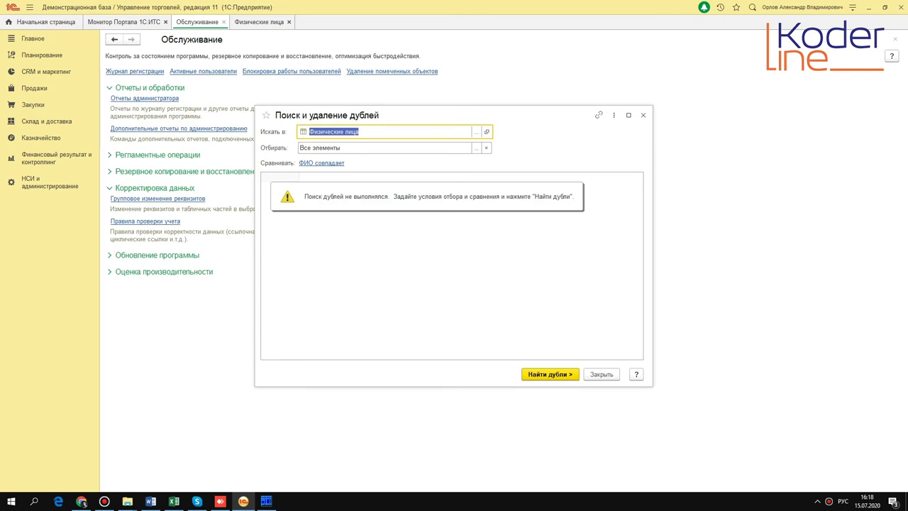
pyautogui.click(561, 368)
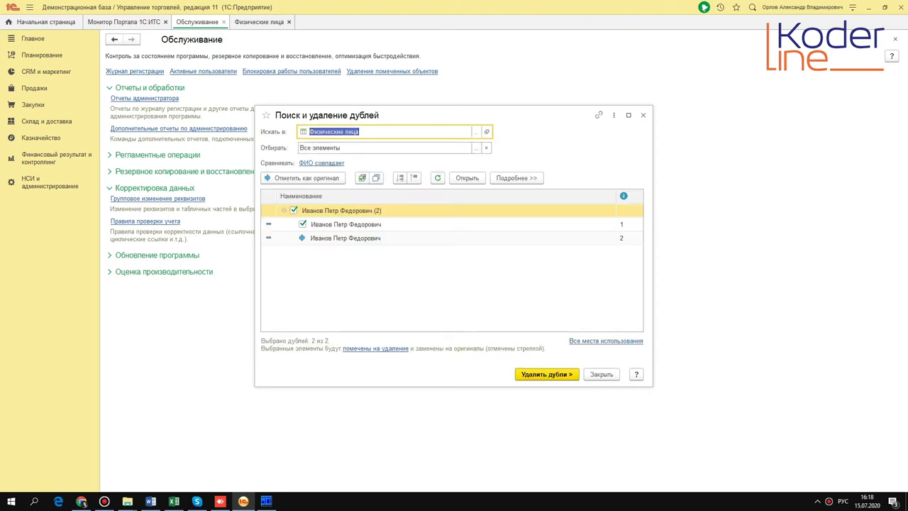
# Examine the checked duplicate and the proposed original in the found group.
pyautogui.click(369, 225)
pyautogui.click(364, 239)
pyautogui.click(351, 224)
pyautogui.click(355, 238)
pyautogui.click(357, 224)
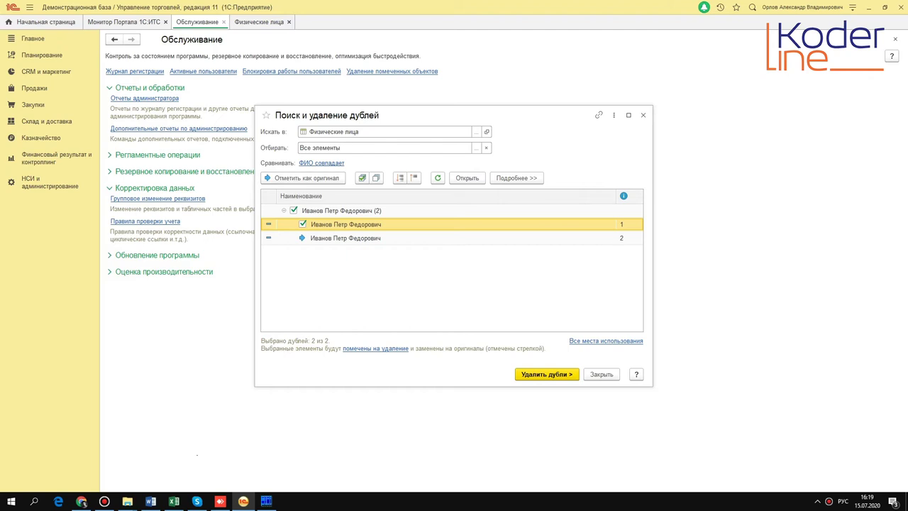
# Add Дата рождения with the rule "Совпадает" to the ФИО comparison and search for duplicates again.
pyautogui.click(323, 163)
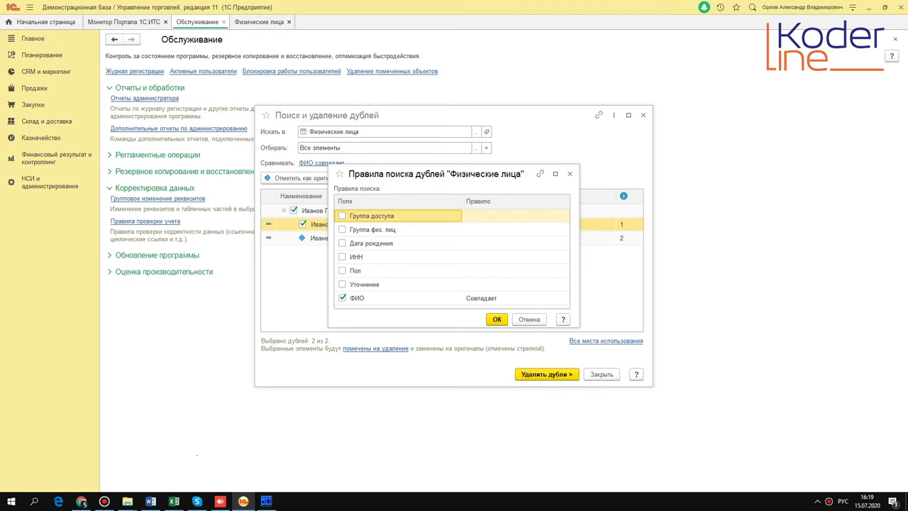
pyautogui.click(342, 284)
pyautogui.click(342, 284)
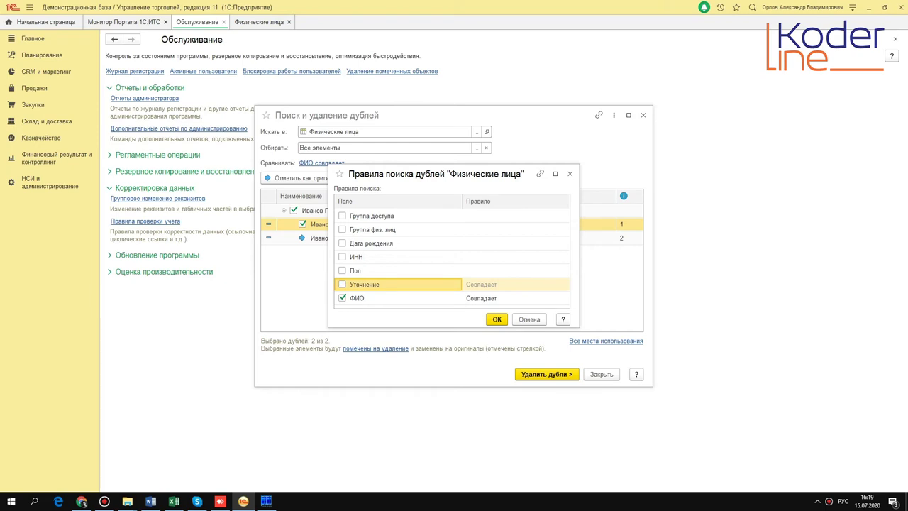
pyautogui.click(342, 242)
pyautogui.click(499, 243)
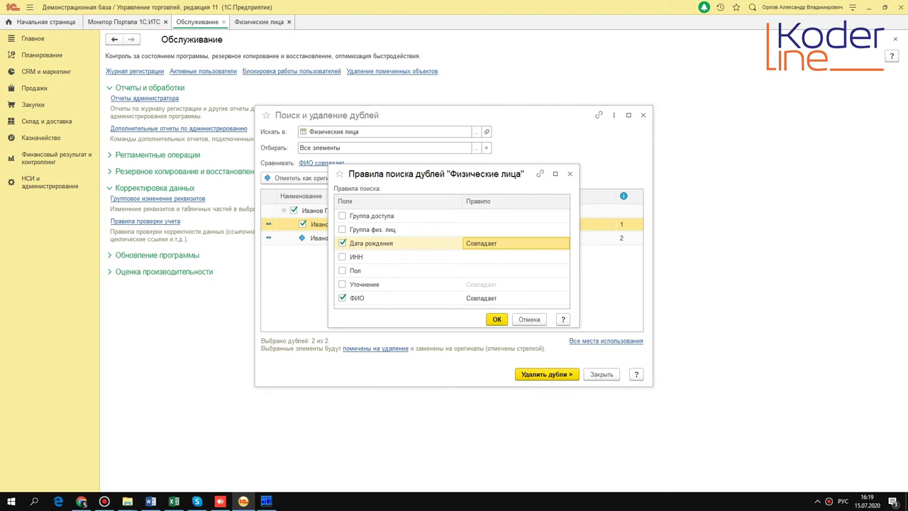
pyautogui.click(497, 319)
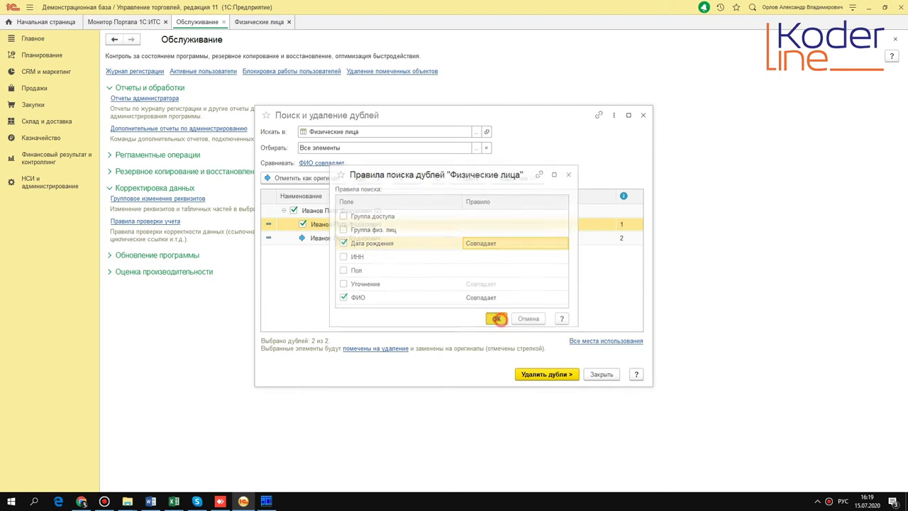
pyautogui.click(549, 374)
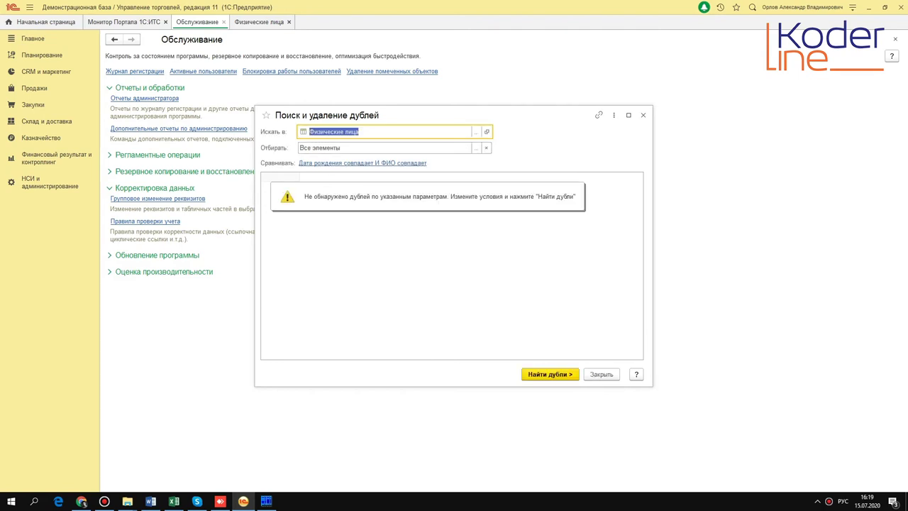
# Remove Дата рождения from the comparison rules and search for duplicates by matching ФИО only.
pyautogui.click(405, 162)
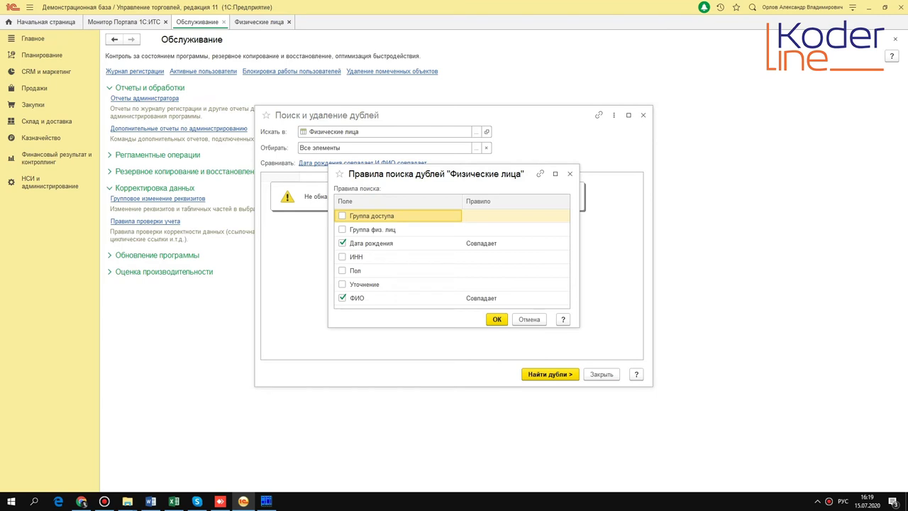
pyautogui.click(342, 243)
pyautogui.click(497, 319)
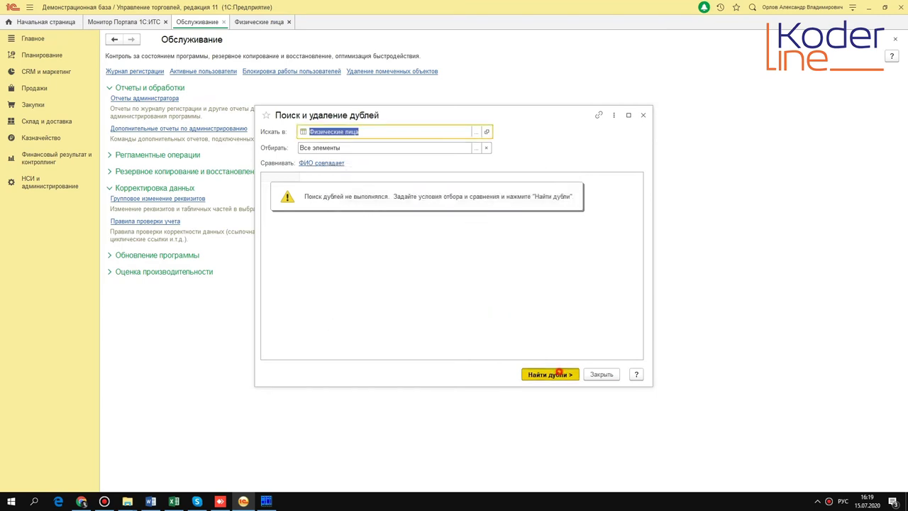
pyautogui.click(550, 374)
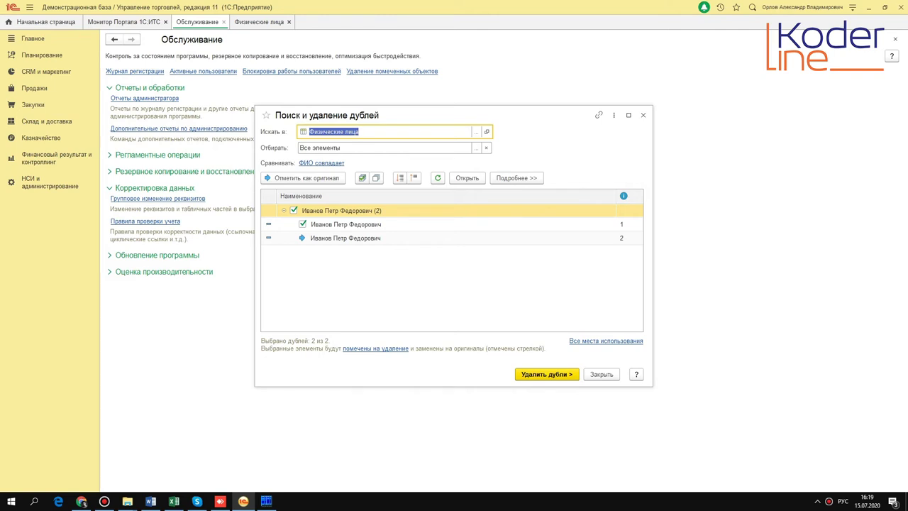
pyautogui.press('F4')
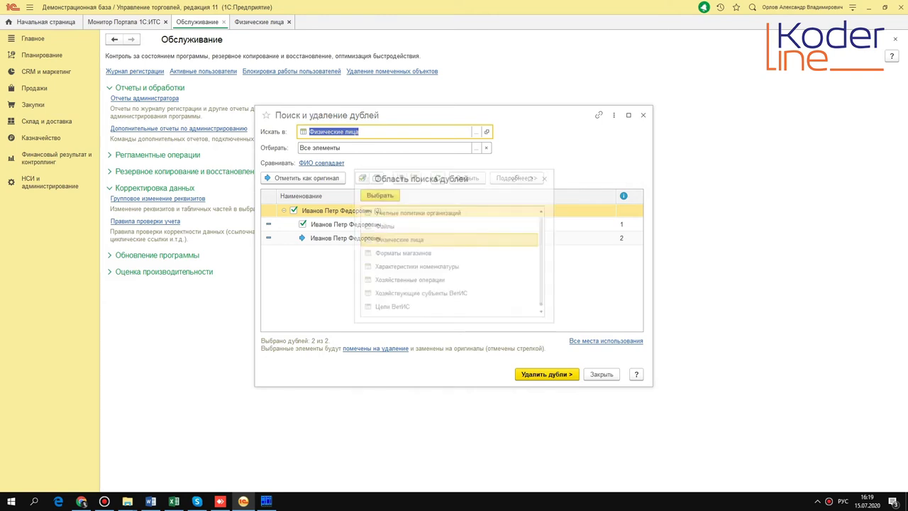
pyautogui.scroll(10, 416, 225)
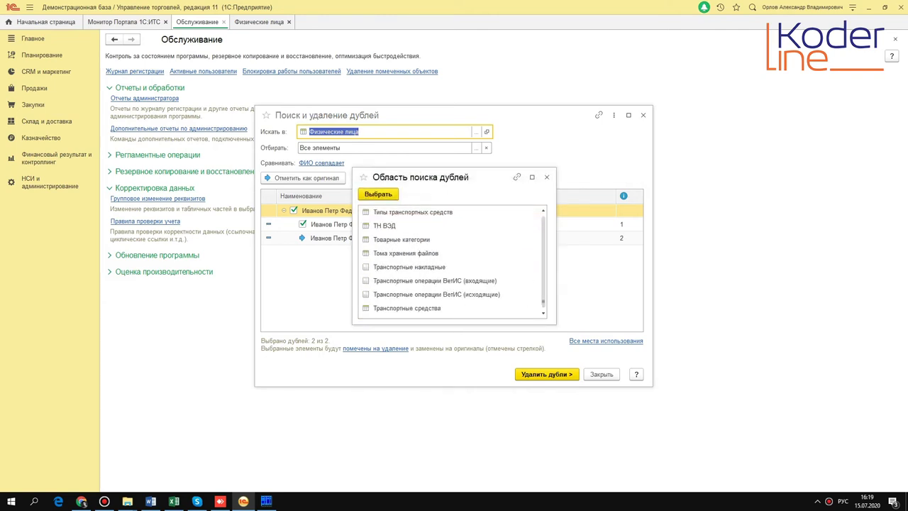
pyautogui.click(416, 225)
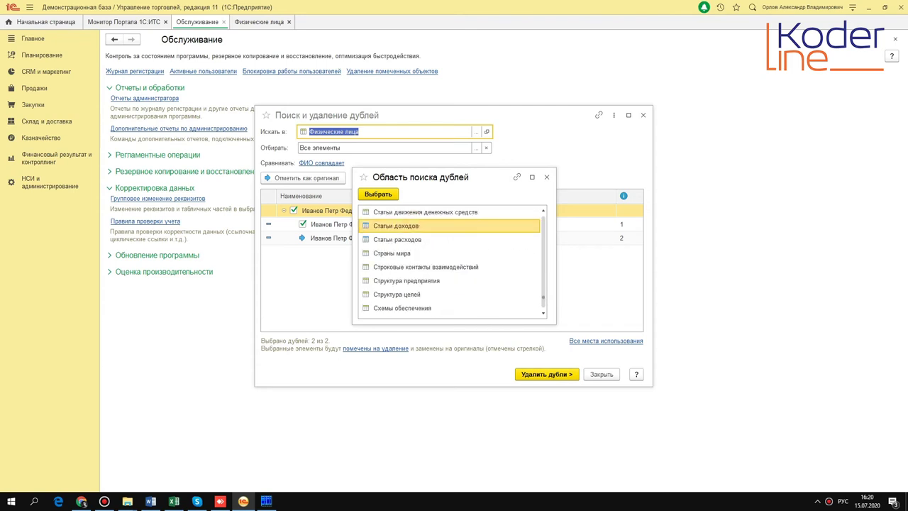
pyautogui.press('Escape')
# Set the search area to Номенклатура, search for duplicates with names matching by similar words, and maximize the duplicate search window.
pyautogui.write('номе')
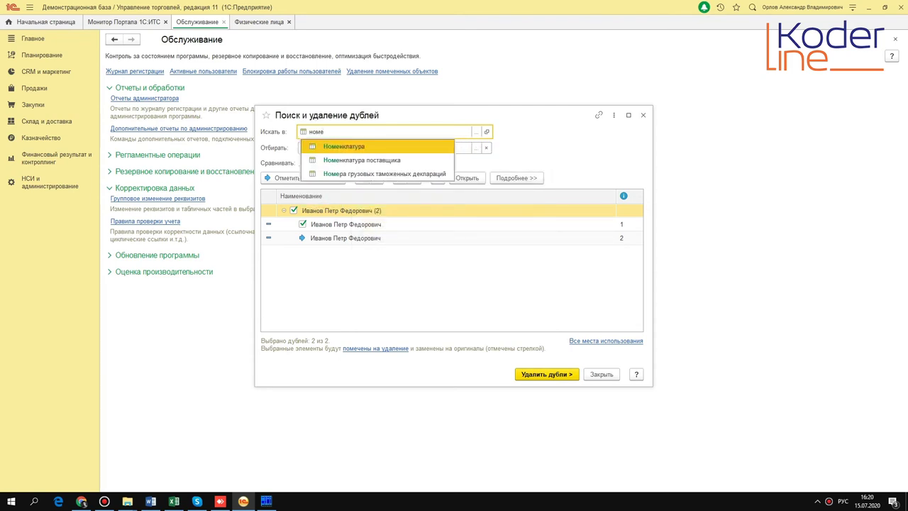
pyautogui.press('Tab')
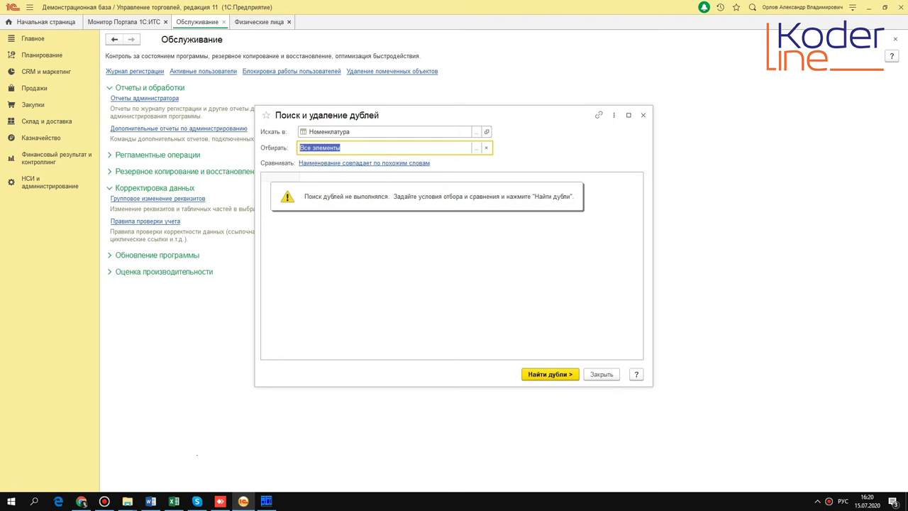
pyautogui.click(547, 378)
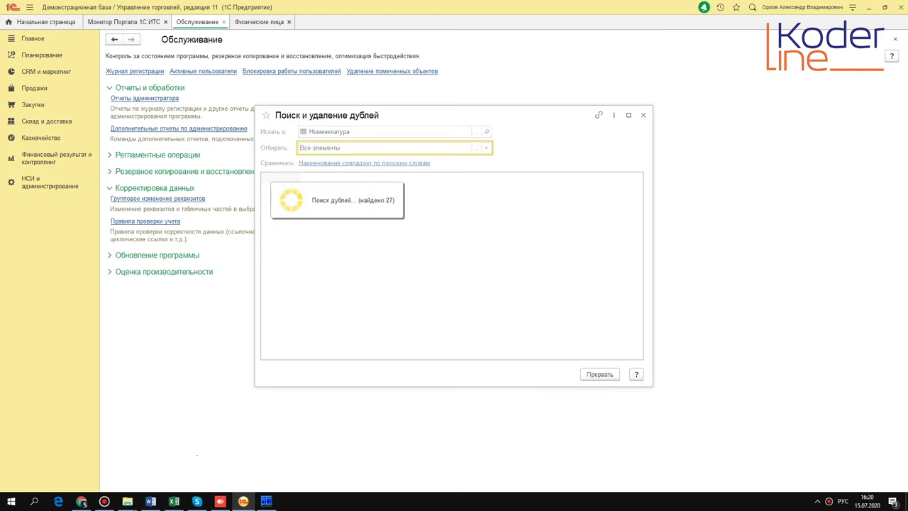
pyautogui.click(628, 114)
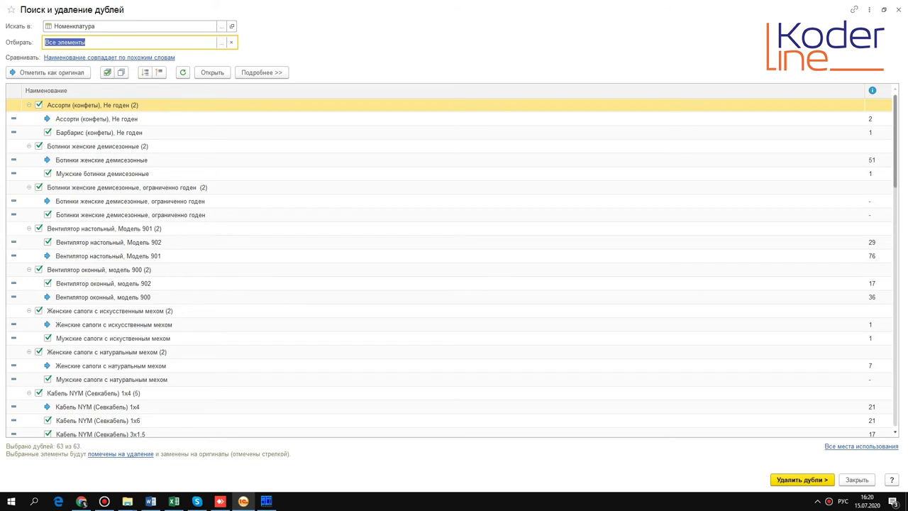
# Compare the proposed originals with the checked duplicates across the found Номенклатура groups, including sweets, boots and fans.
pyautogui.click(87, 120)
pyautogui.click(87, 134)
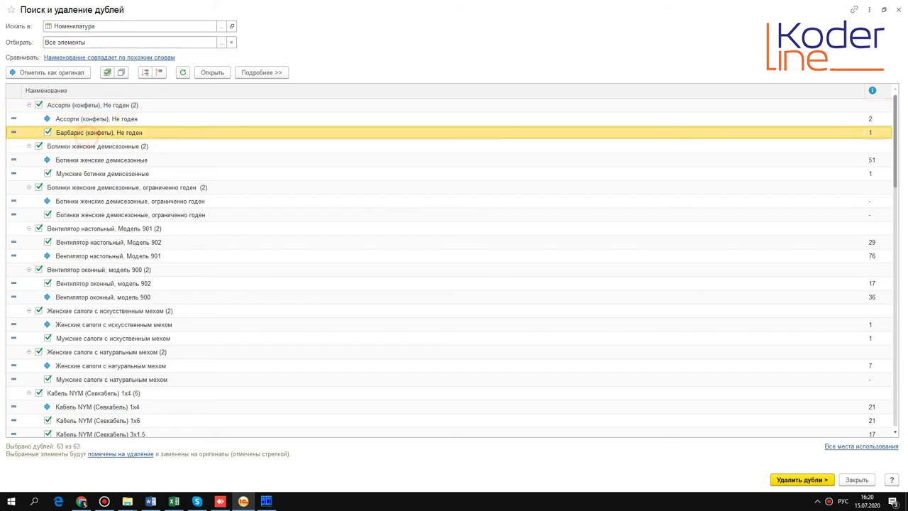
pyautogui.click(129, 119)
pyautogui.click(117, 133)
pyautogui.click(69, 119)
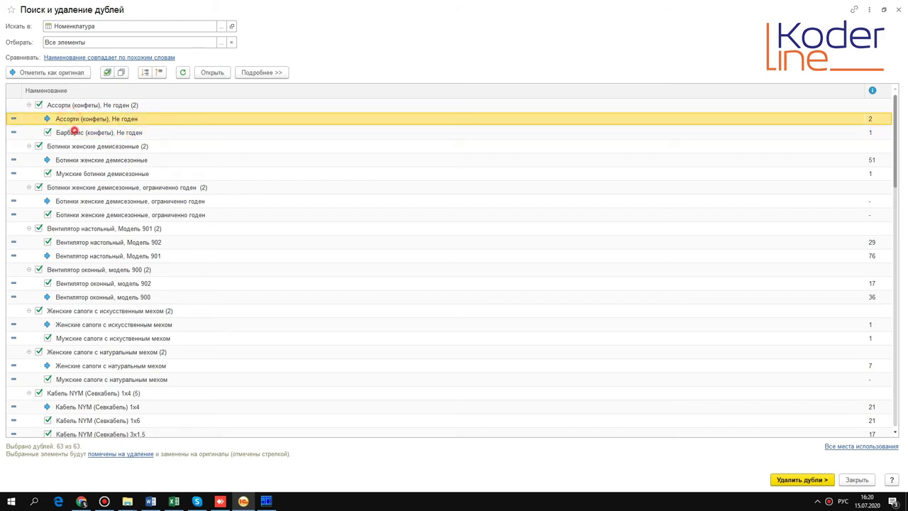
pyautogui.click(74, 132)
pyautogui.click(102, 159)
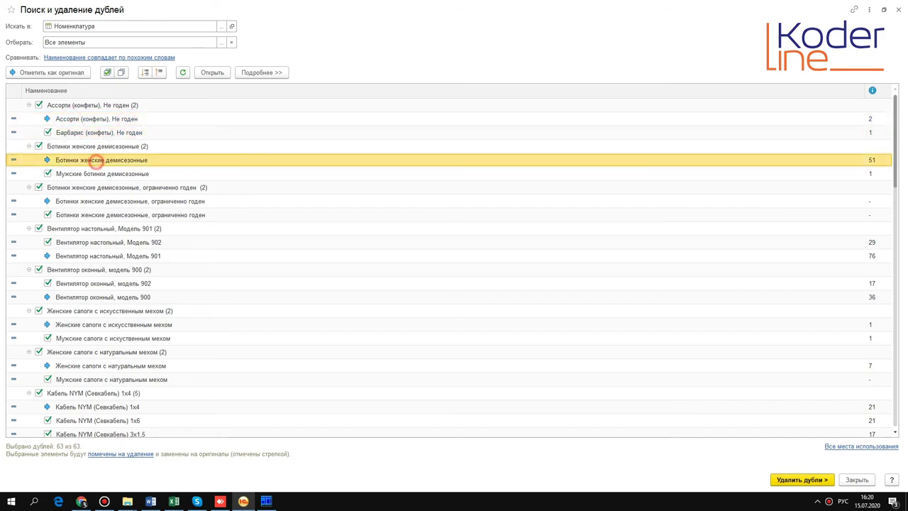
pyautogui.click(131, 174)
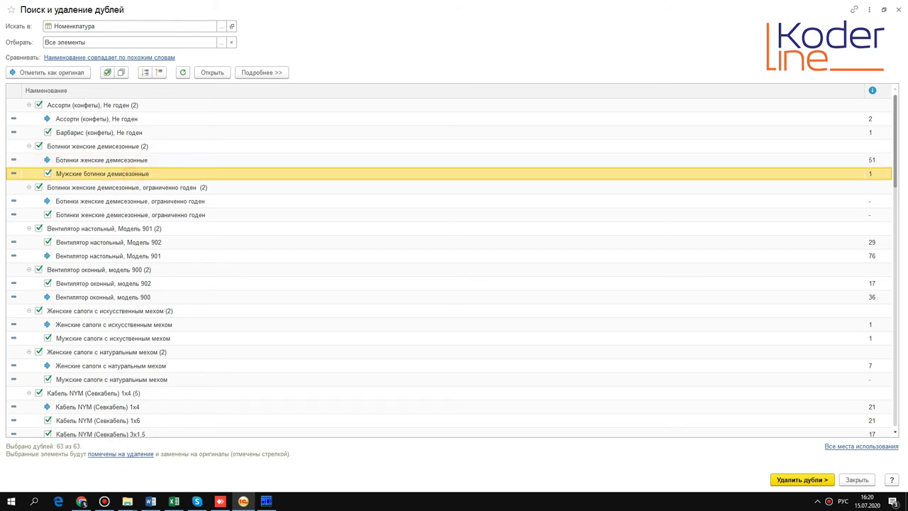
pyautogui.click(103, 242)
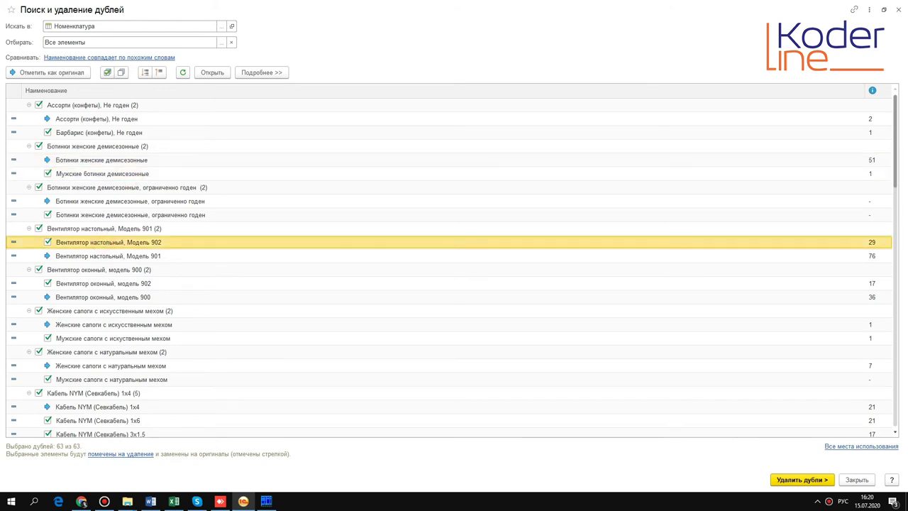
pyautogui.click(153, 255)
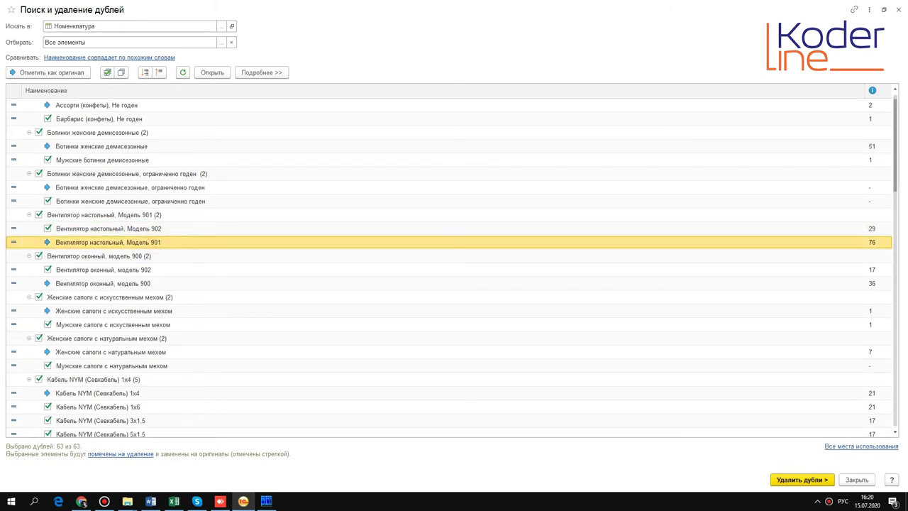
pyautogui.scroll(1, 449, 262)
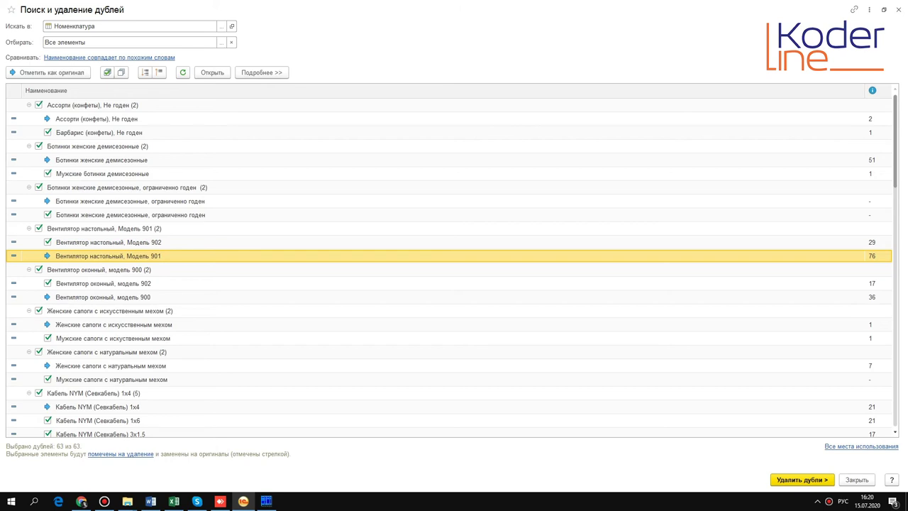
pyautogui.scroll(-6, 449, 261)
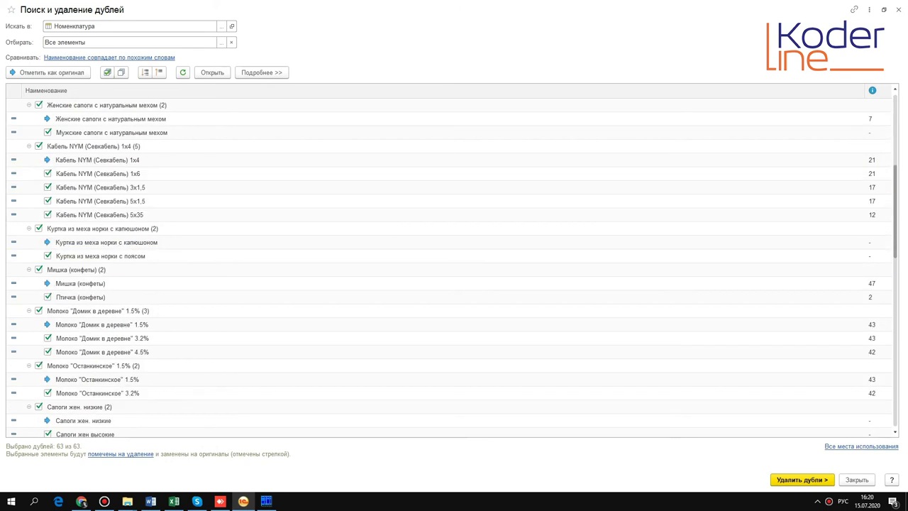
pyautogui.scroll(6, 449, 262)
# Set the comparison rule for Наименование to "Совпадает" and search Номенклатура for duplicates again.
pyautogui.click(68, 57)
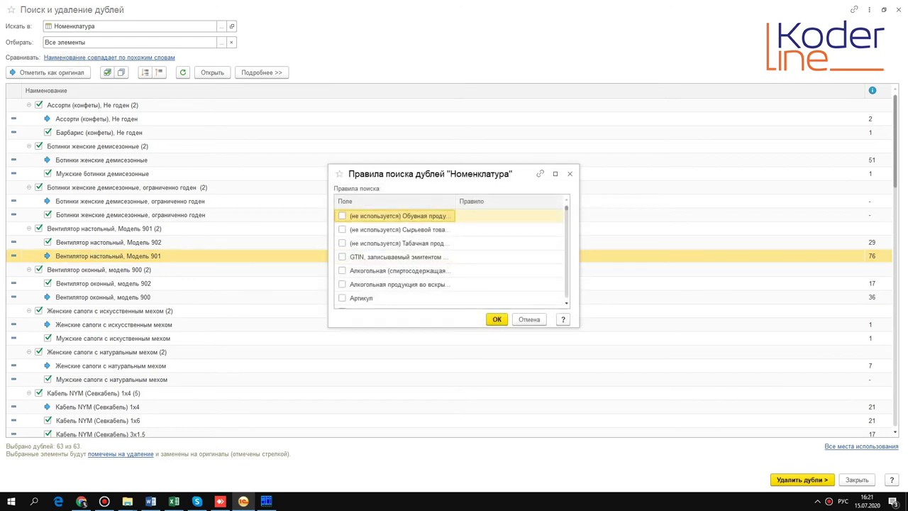
pyautogui.scroll(-20, 449, 256)
pyautogui.scroll(6, 449, 255)
pyautogui.click(495, 270)
pyautogui.click(499, 270)
pyautogui.click(496, 320)
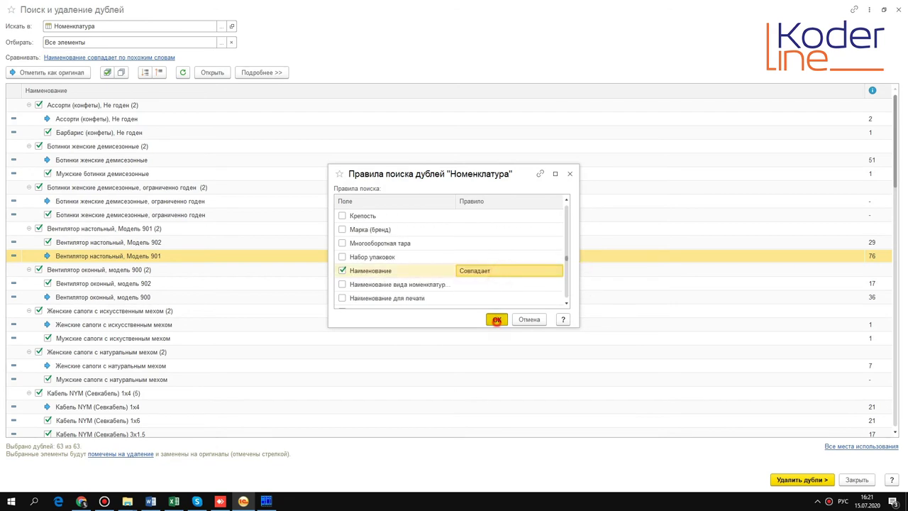
pyautogui.click(806, 480)
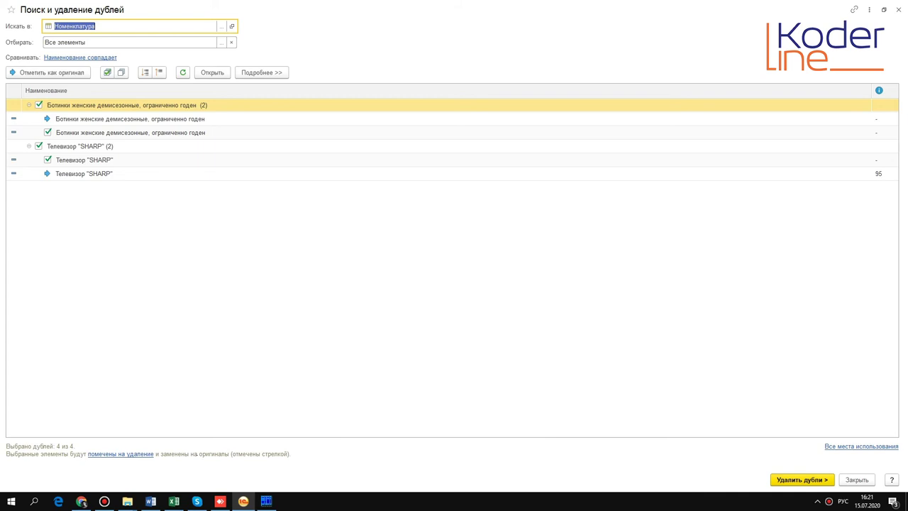
# Compare the original and the duplicate in the found women's boots and Телевизор "SHARP" groups.
pyautogui.click(135, 119)
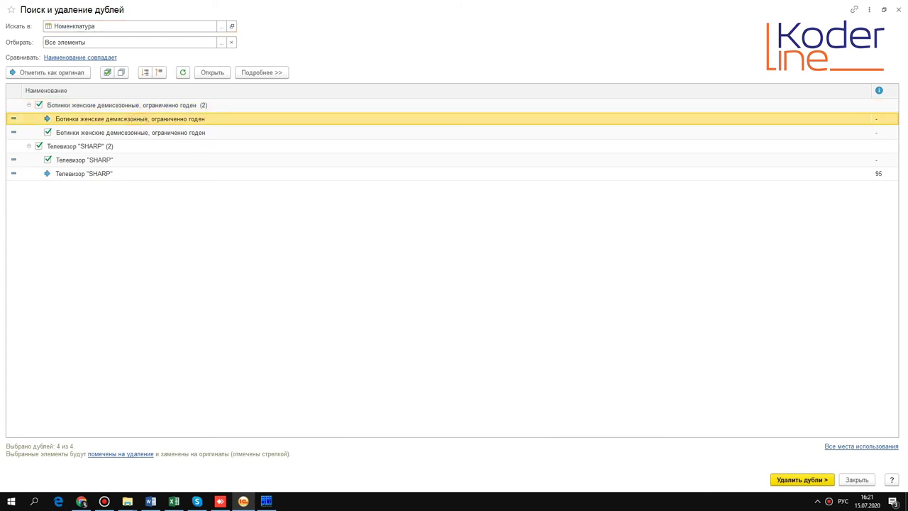
pyautogui.click(146, 132)
pyautogui.click(102, 160)
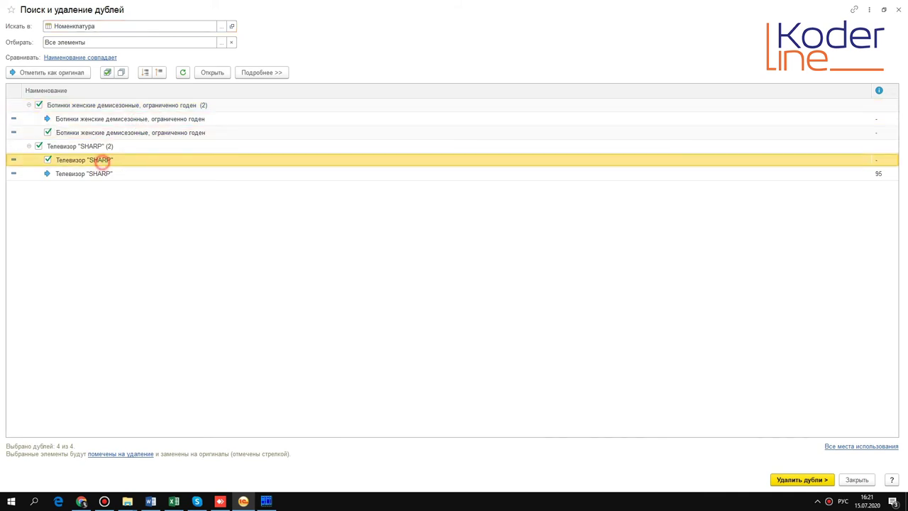
pyautogui.click(108, 174)
pyautogui.click(107, 160)
pyautogui.click(88, 174)
pyautogui.click(95, 159)
pyautogui.click(103, 174)
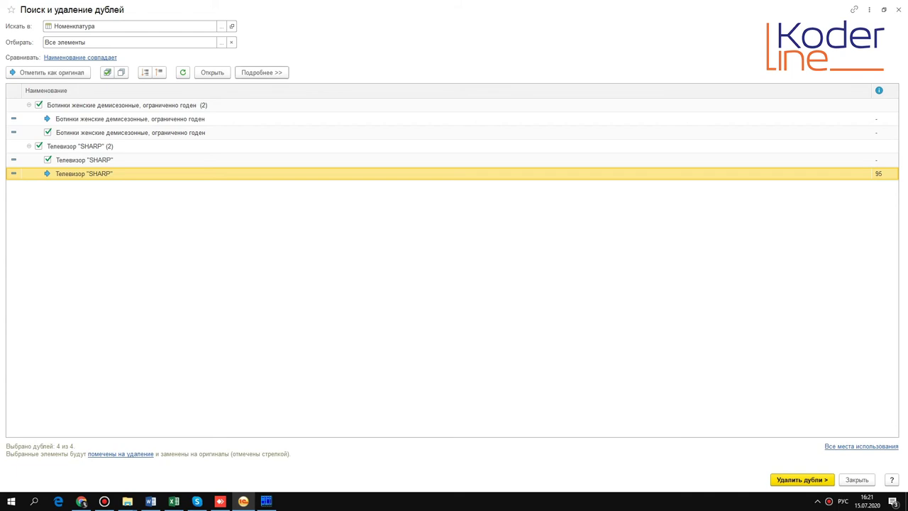
# Display the detailed places of use for the original Телевизор "SHARP", review the listed documents, and check the same details for its duplicate.
pyautogui.click(259, 72)
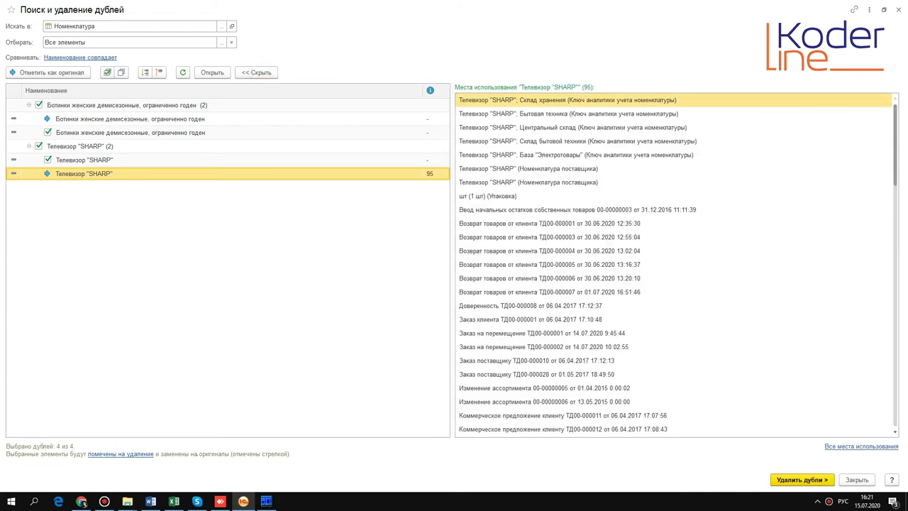
pyautogui.click(568, 237)
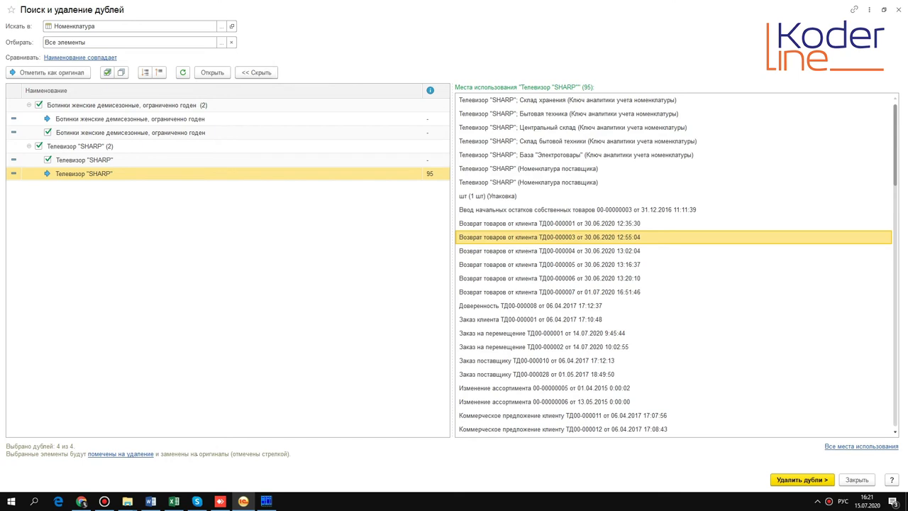
pyautogui.click(560, 100)
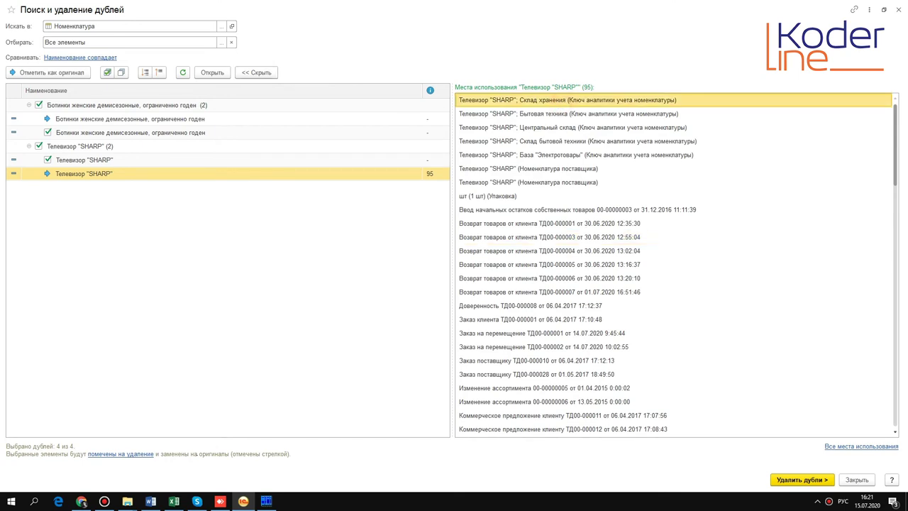
pyautogui.click(544, 197)
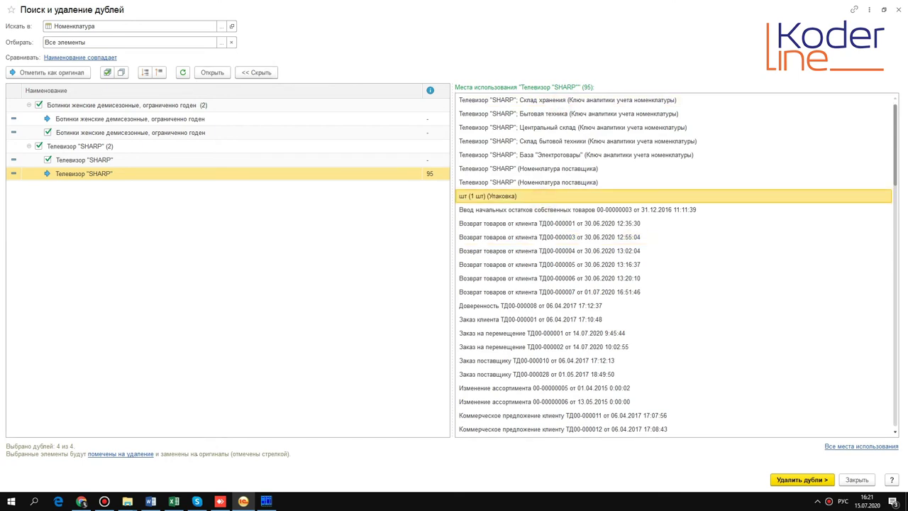
pyautogui.click(528, 226)
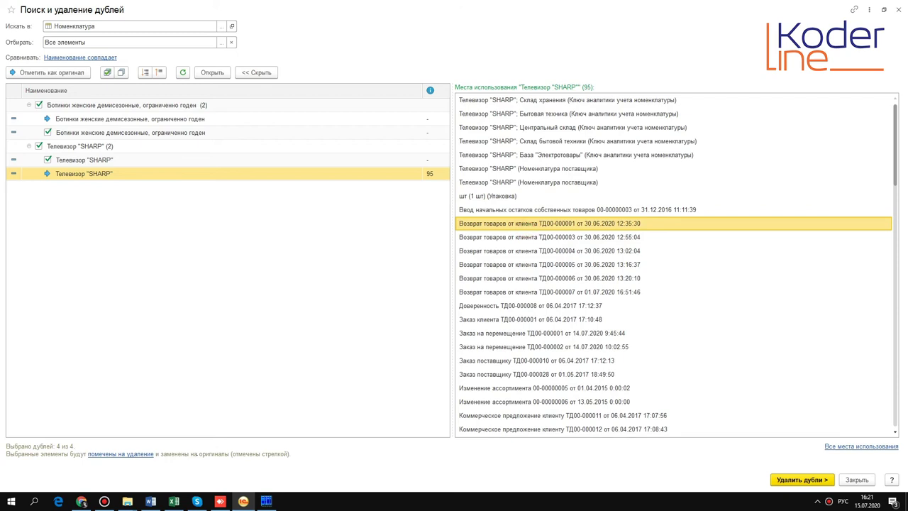
pyautogui.click(529, 292)
pyautogui.click(544, 210)
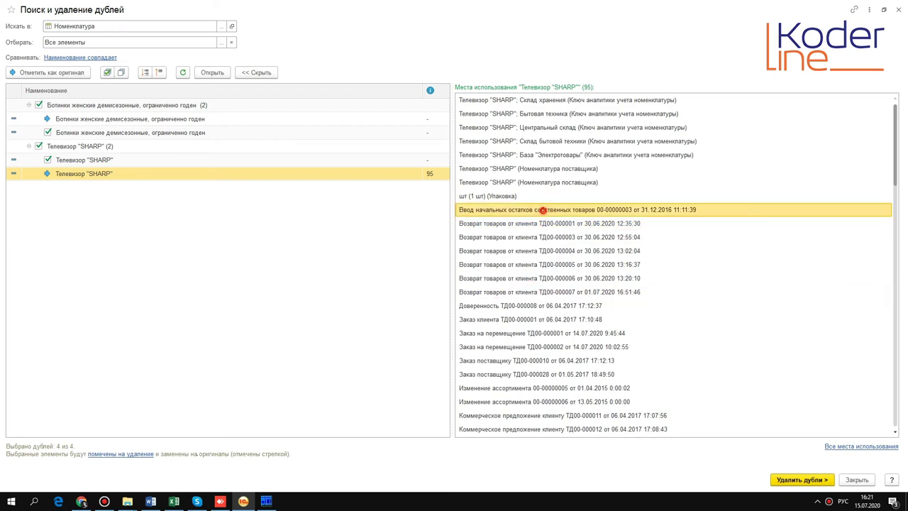
pyautogui.click(537, 305)
pyautogui.click(535, 320)
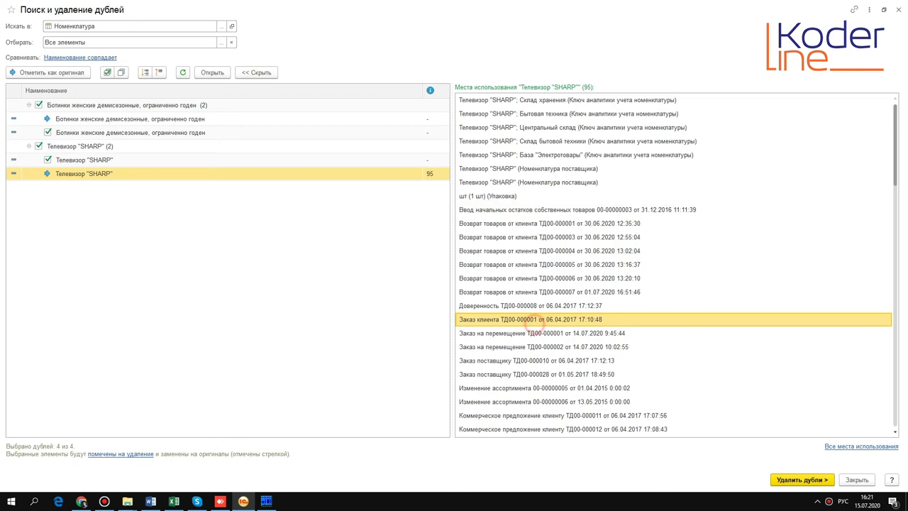
pyautogui.scroll(-4, 535, 323)
pyautogui.click(501, 305)
pyautogui.click(507, 387)
pyautogui.click(506, 402)
pyautogui.scroll(-6, 507, 401)
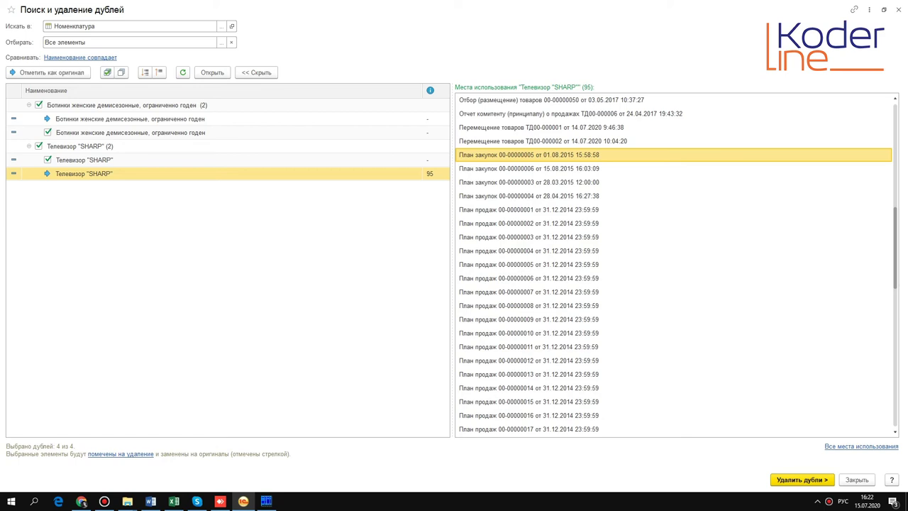
pyautogui.click(84, 160)
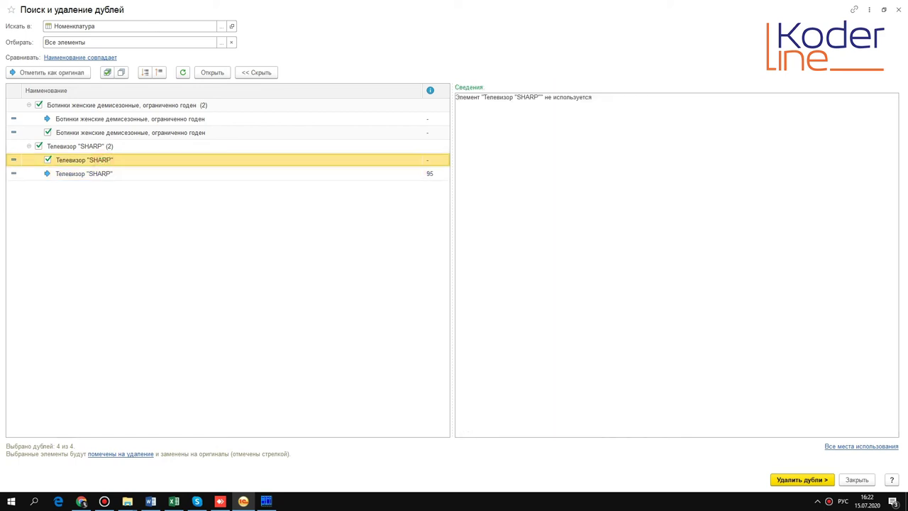
# Exclude the women's boots group, delete the duplicate Телевизор "SHARP", and close the duplicate search tool.
pyautogui.click(38, 105)
pyautogui.click(83, 159)
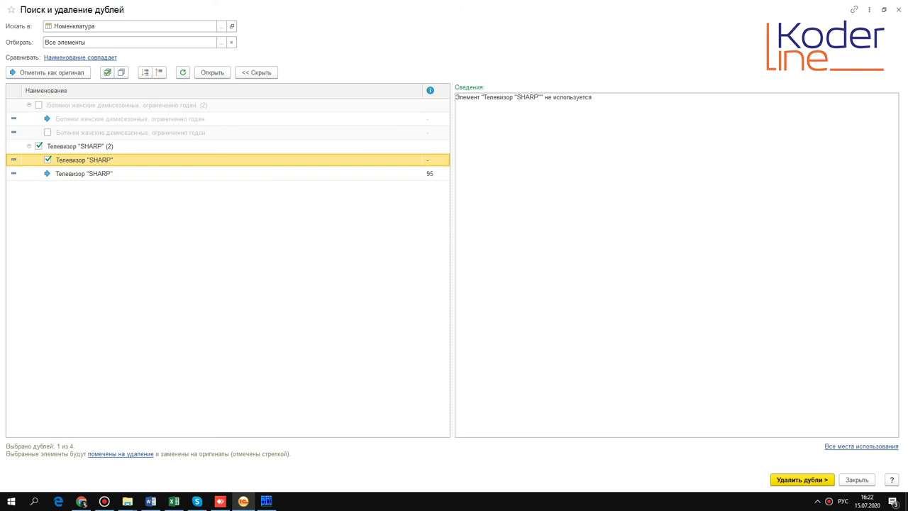
pyautogui.click(803, 480)
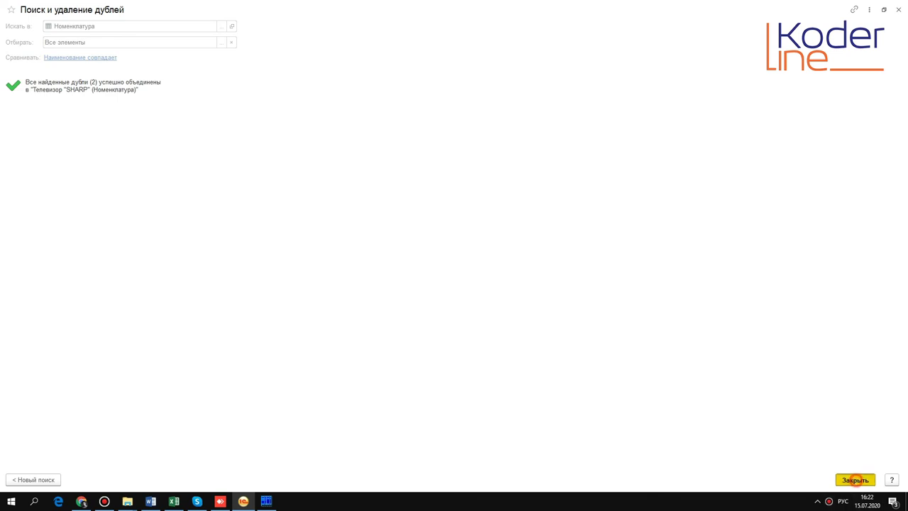
pyautogui.click(855, 480)
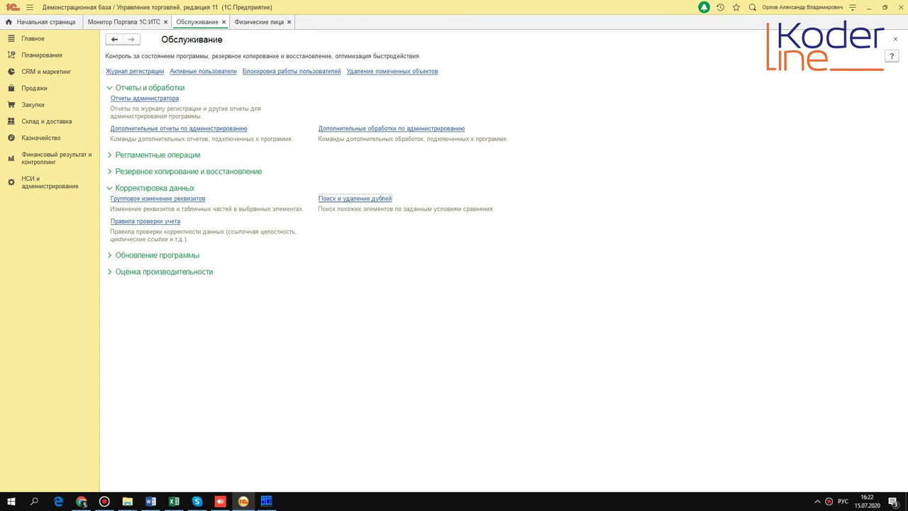
# View the Физические лица list and reopen Поиск и удаление дублей from Обслуживание.
pyautogui.click(37, 190)
pyautogui.click(145, 275)
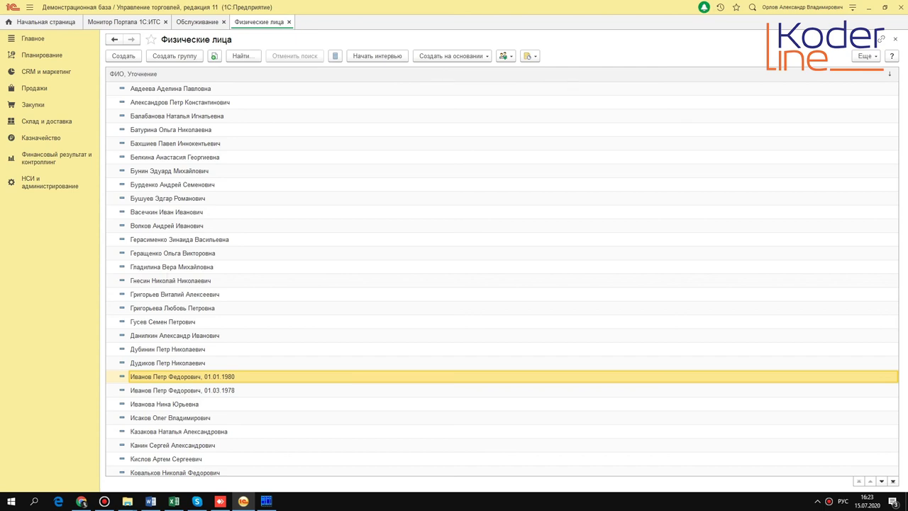
pyautogui.click(49, 182)
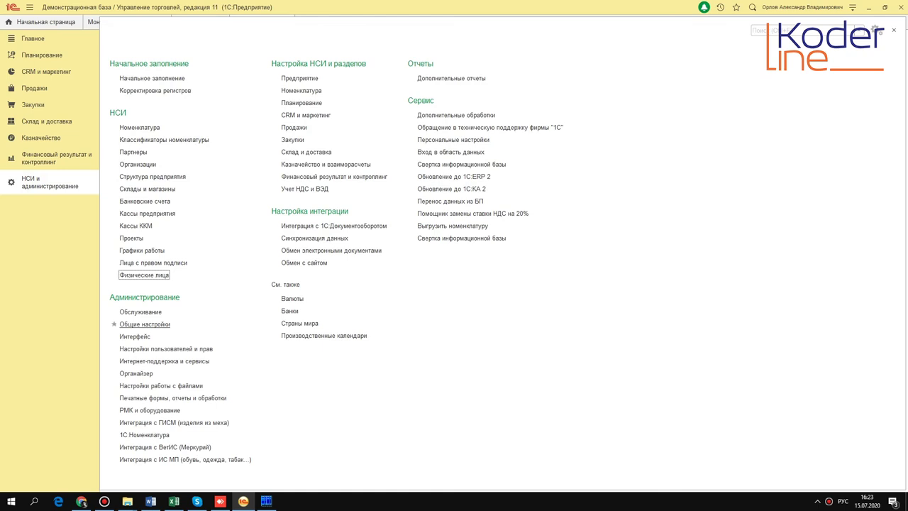
pyautogui.click(151, 313)
pyautogui.click(356, 197)
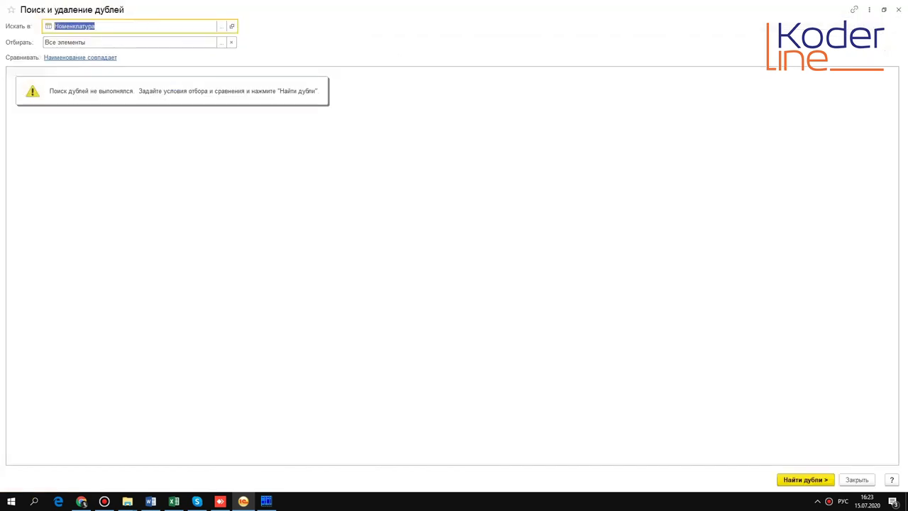
# Set the comparison rule for Наименование to "Совпадает по похожим словам" and search Номенклатура for duplicates.
pyautogui.click(101, 56)
pyautogui.scroll(-15, 450, 255)
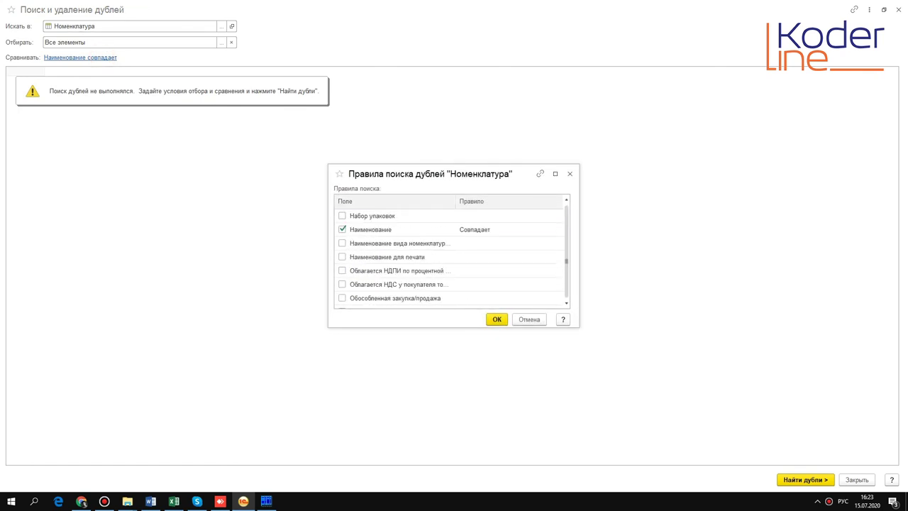
pyautogui.click(492, 229)
pyautogui.click(500, 244)
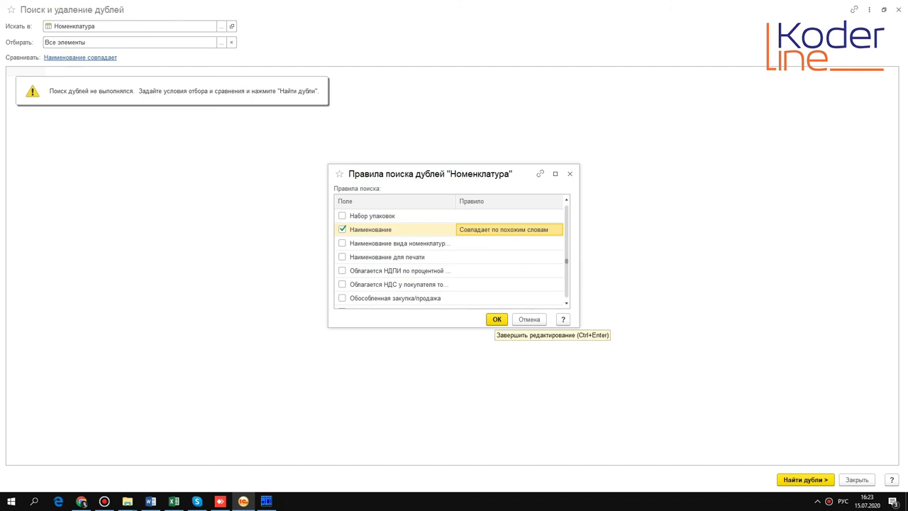
pyautogui.click(496, 319)
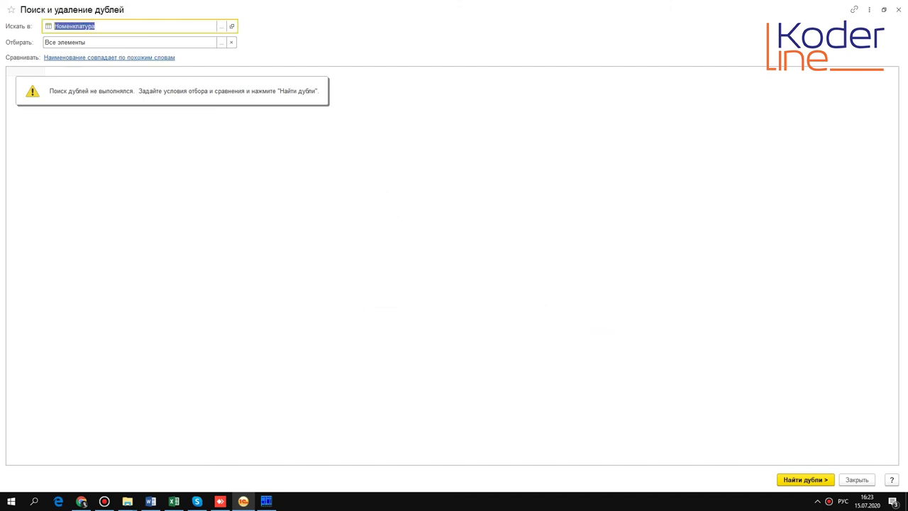
pyautogui.click(805, 480)
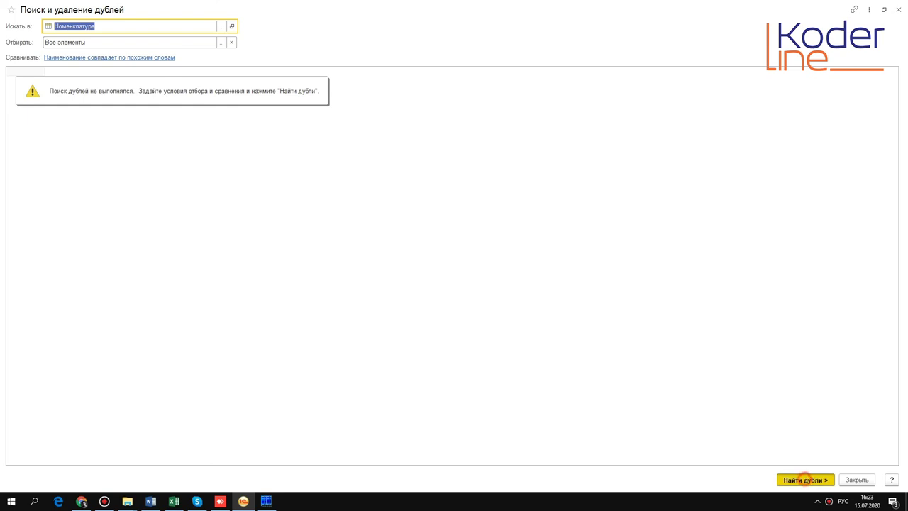